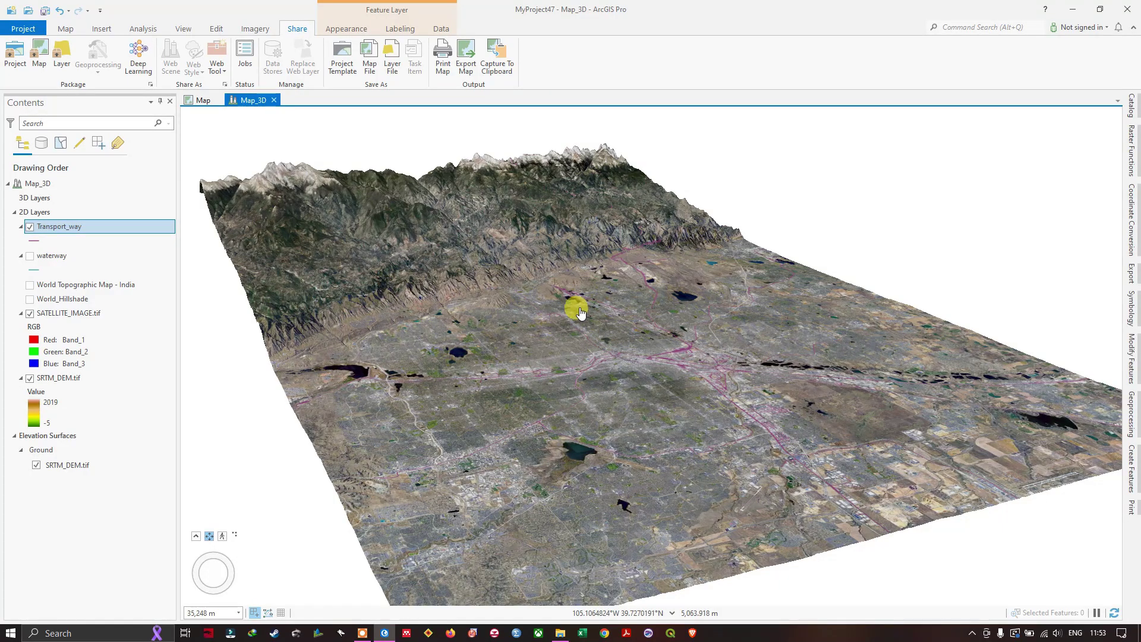
Step: Reframe Map_3D, hide Transport_way and SATELLITE_IMAGE.tif, and turn on World Topographic Map
scroll(606, 268, down, 2)
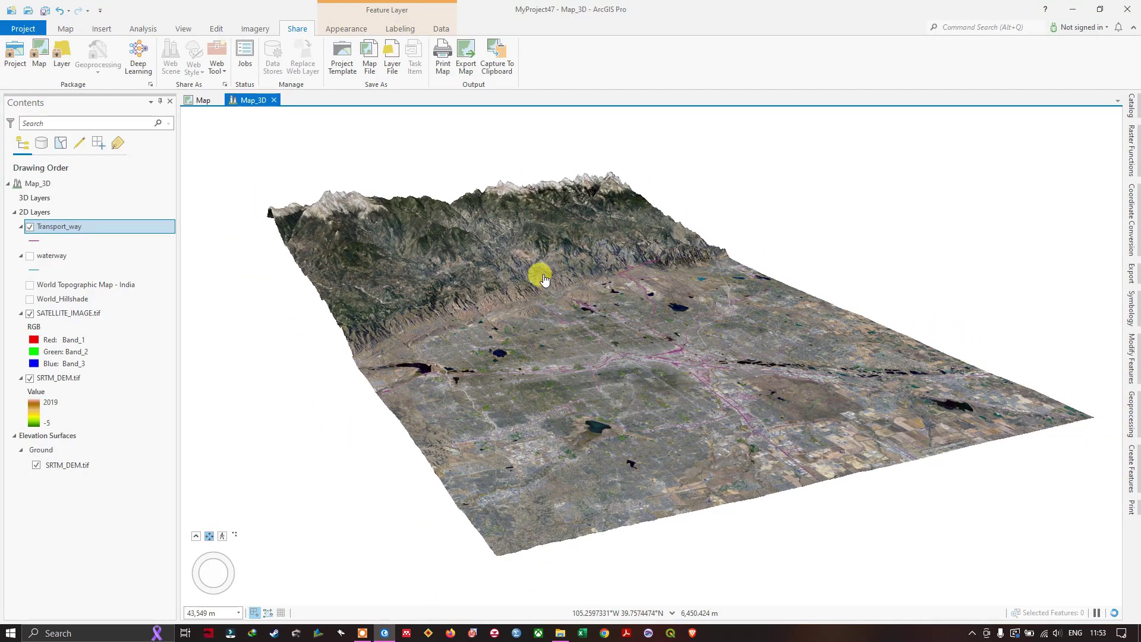
scroll(523, 261, up, 3)
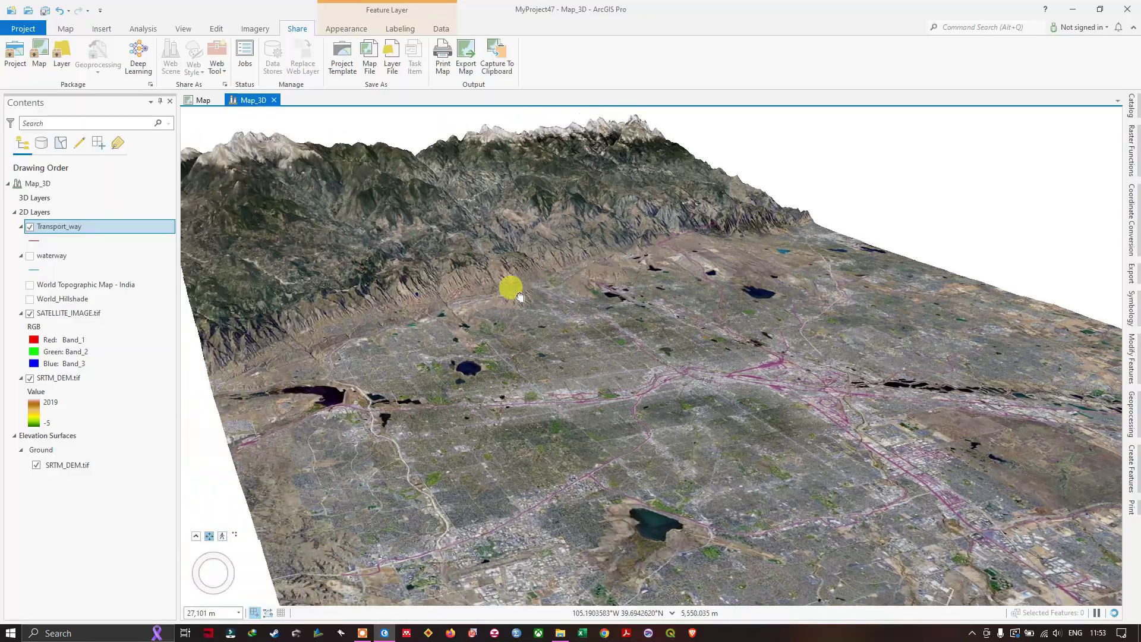
mouse_move(520, 296)
mouse_down()
mouse_move(544, 300)
mouse_move(452, 284)
mouse_move(481, 294)
mouse_move(555, 280)
mouse_move(606, 249)
mouse_up()
click(32, 239)
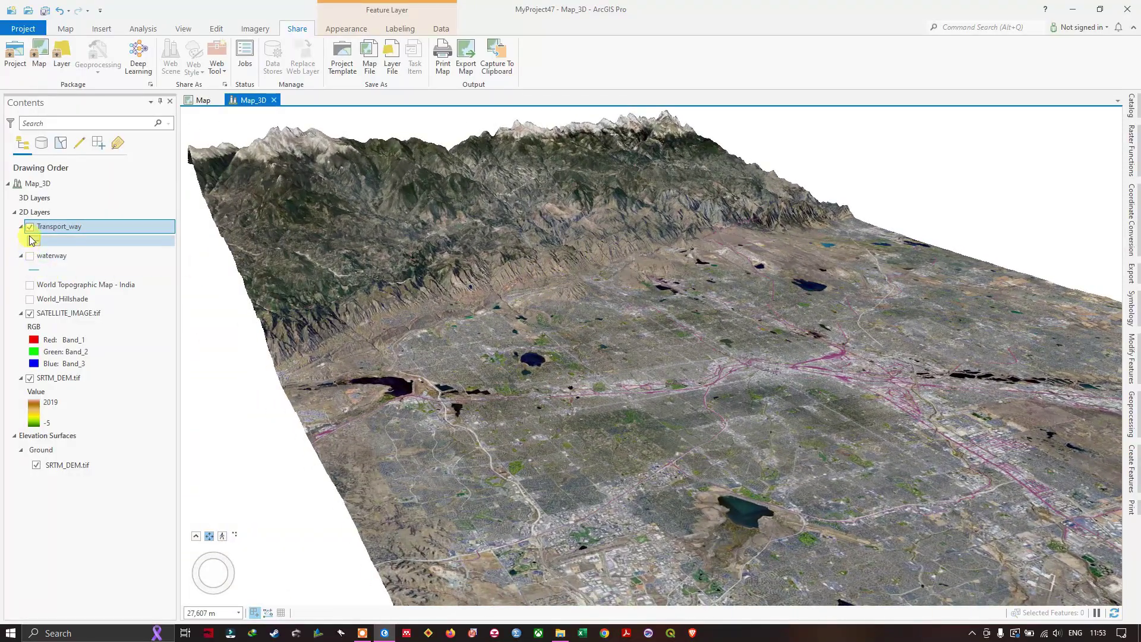
click(30, 228)
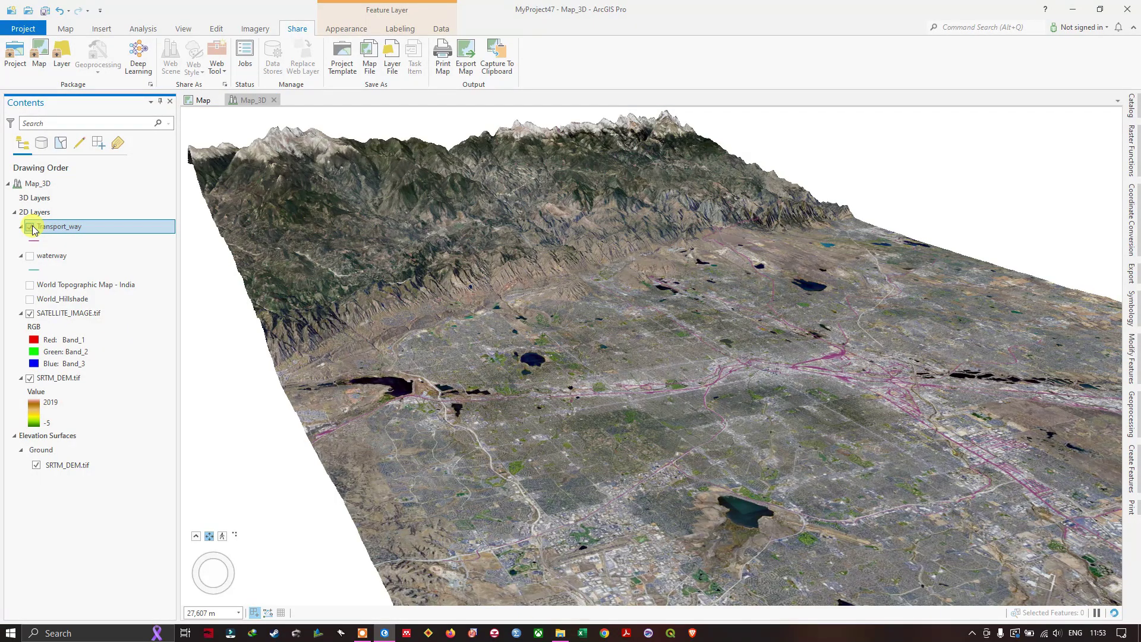
click(30, 228)
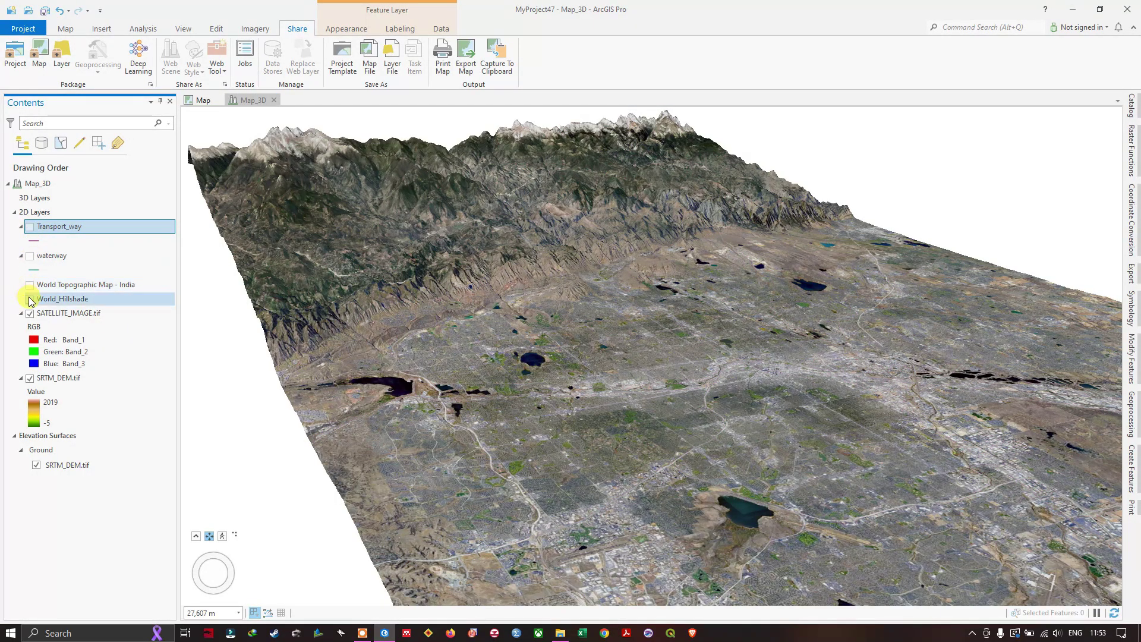
click(30, 285)
click(29, 313)
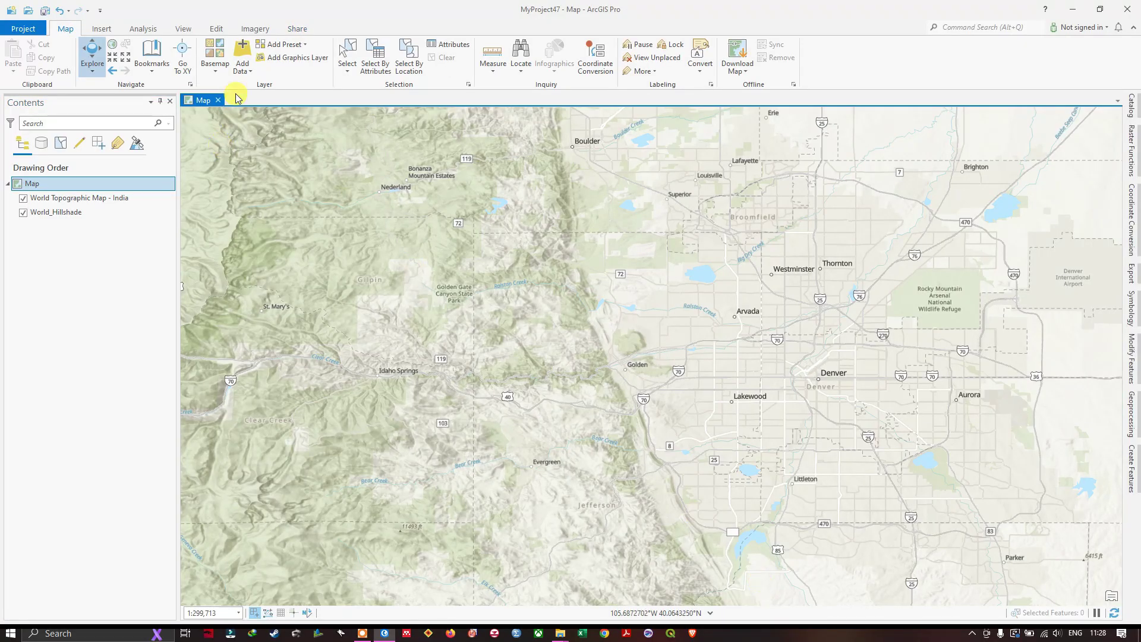
Step: Add SRTM_DEM.tif from the E:\GIS_Madras\Data folder to the map
click(248, 52)
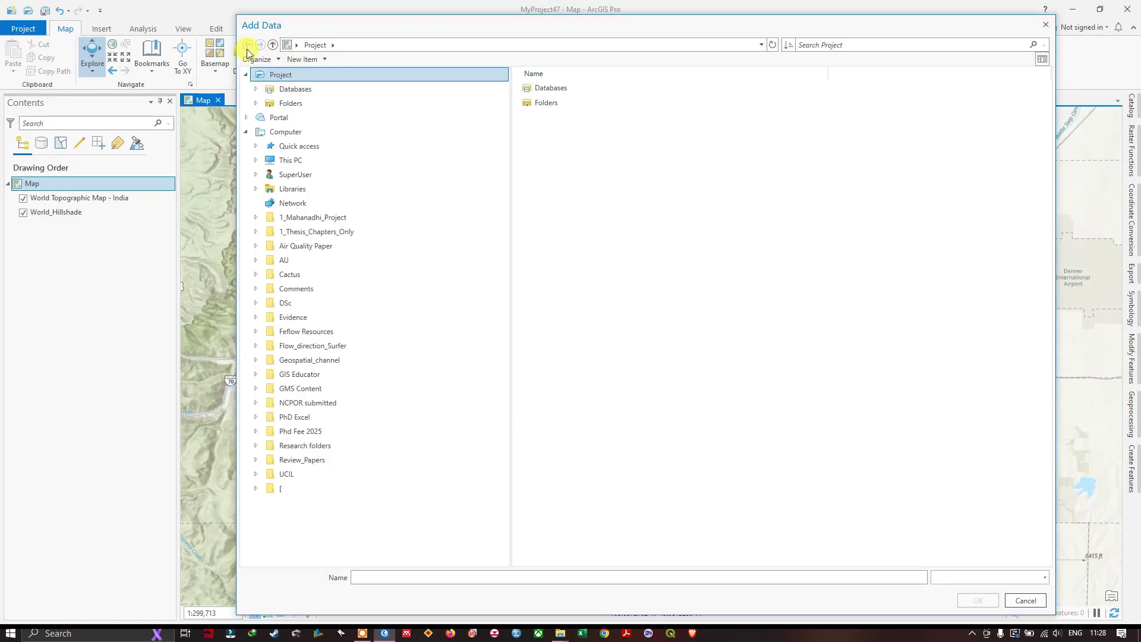
click(415, 153)
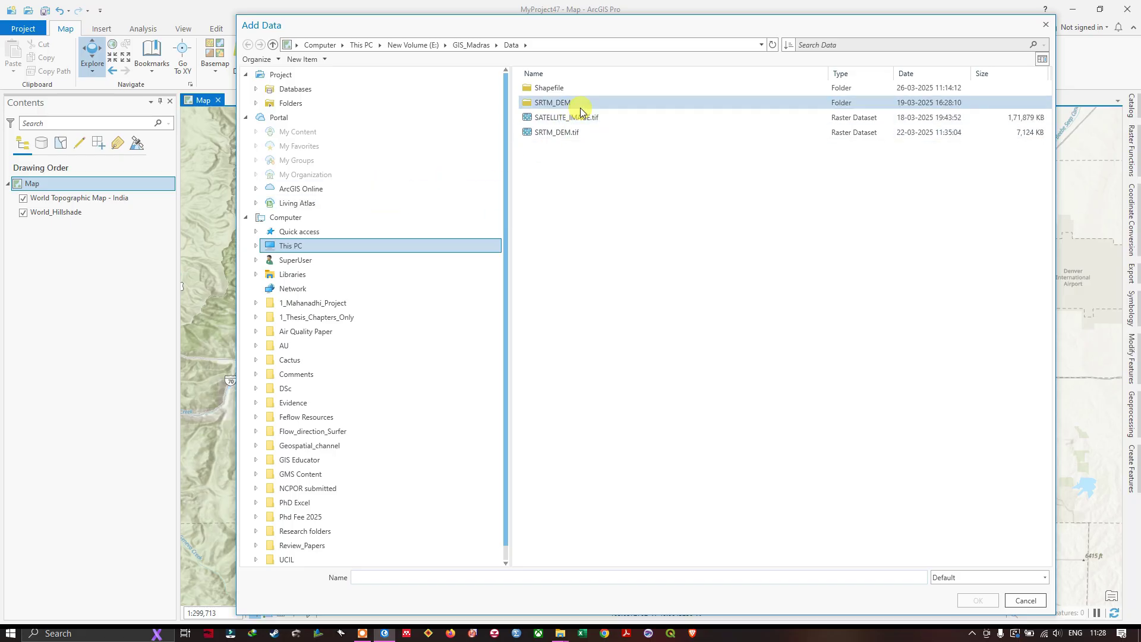
click(553, 132)
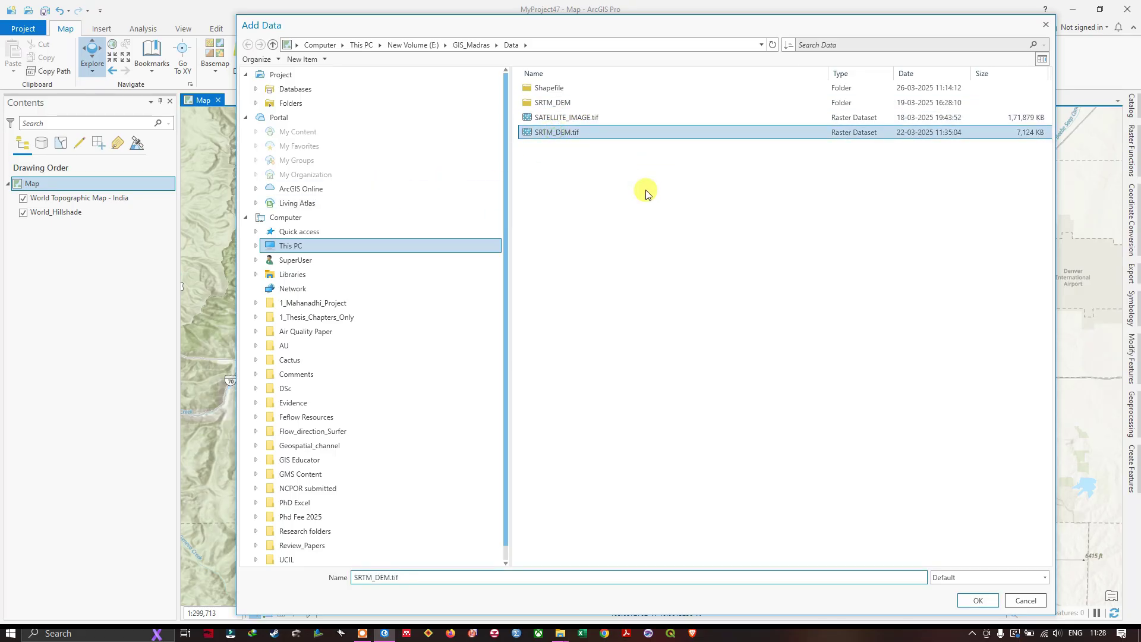
click(978, 600)
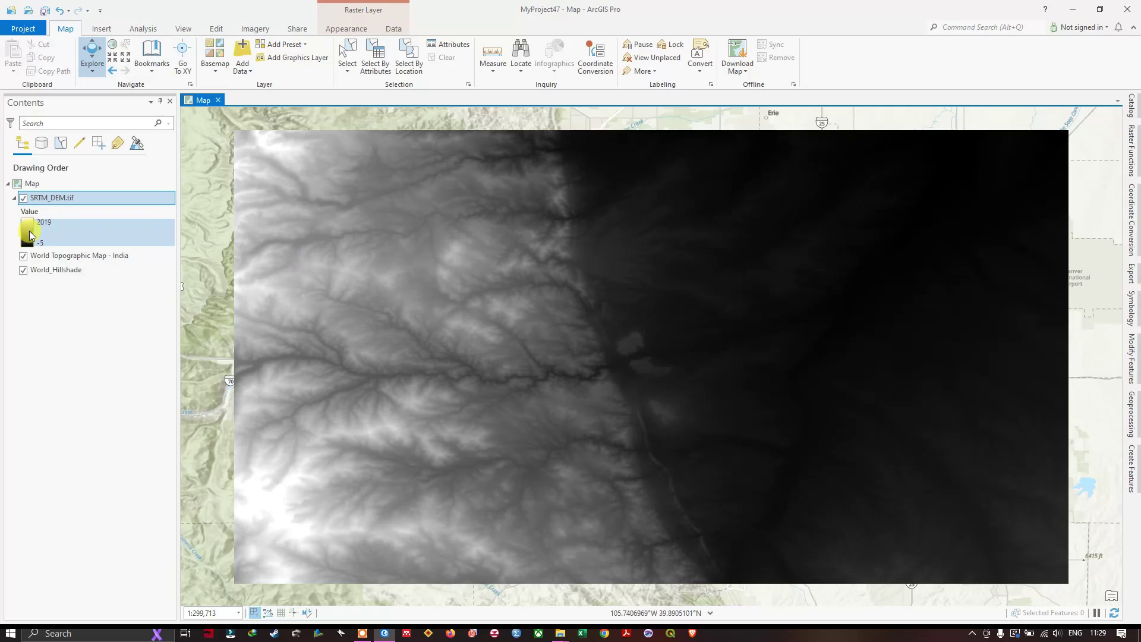
Step: Give SRTM_DEM.tif the green-yellow-brown-white colour scheme in its symbology
click(30, 236)
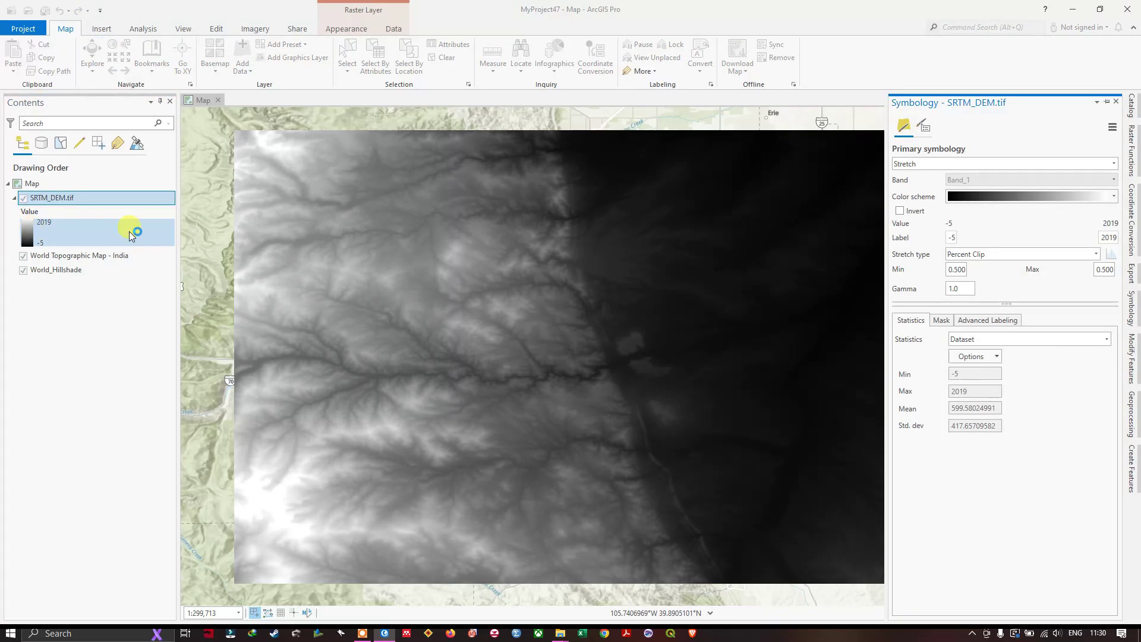
click(1113, 198)
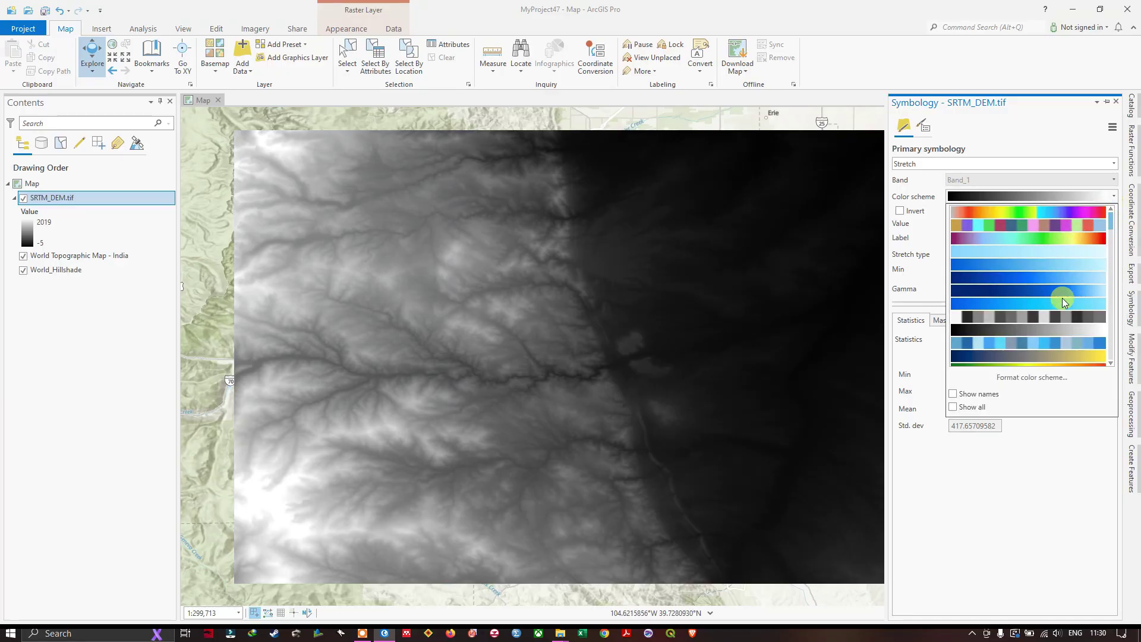
scroll(1061, 300, down, 4)
scroll(1061, 308, down, 3)
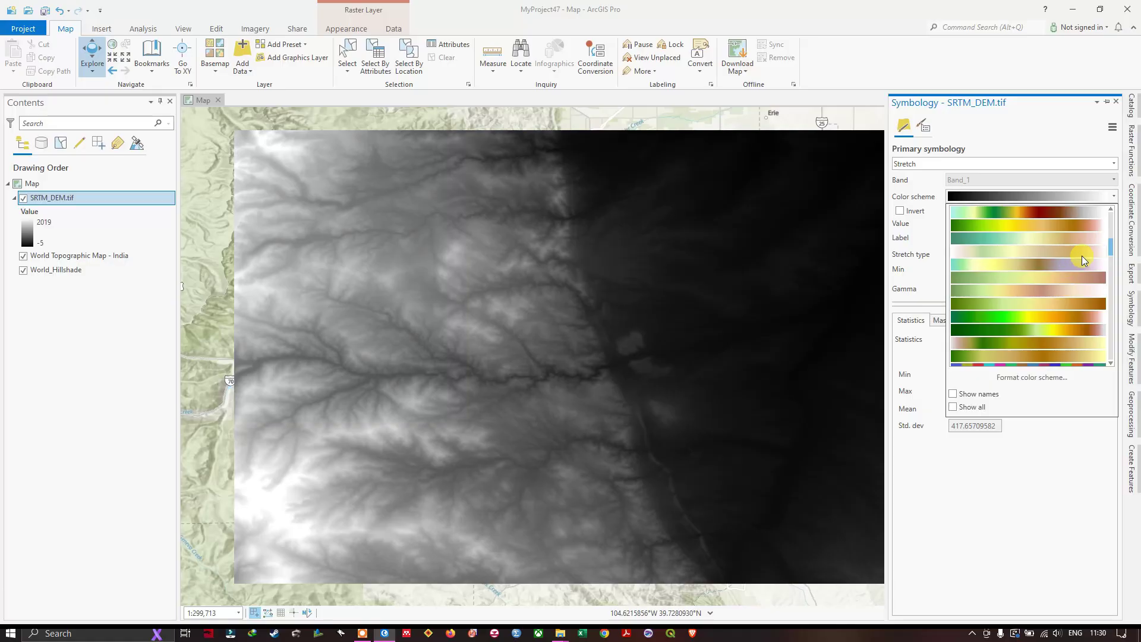
click(1056, 225)
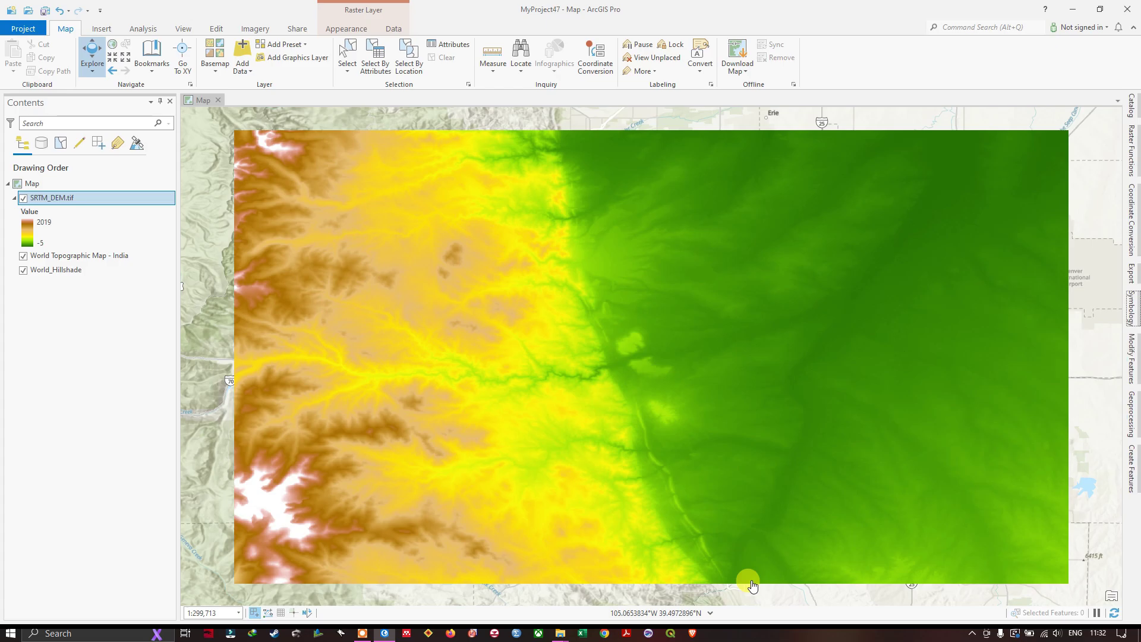
Step: Add SRTM_DEM.tif as the Ground elevation source through Add Elevation Source
click(250, 73)
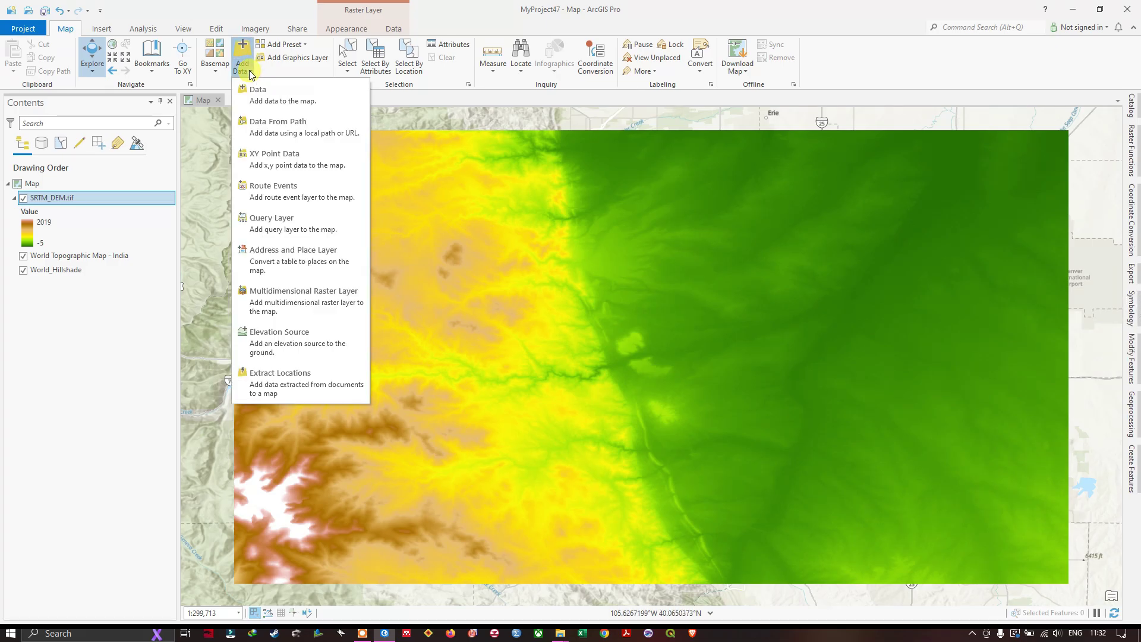
click(292, 337)
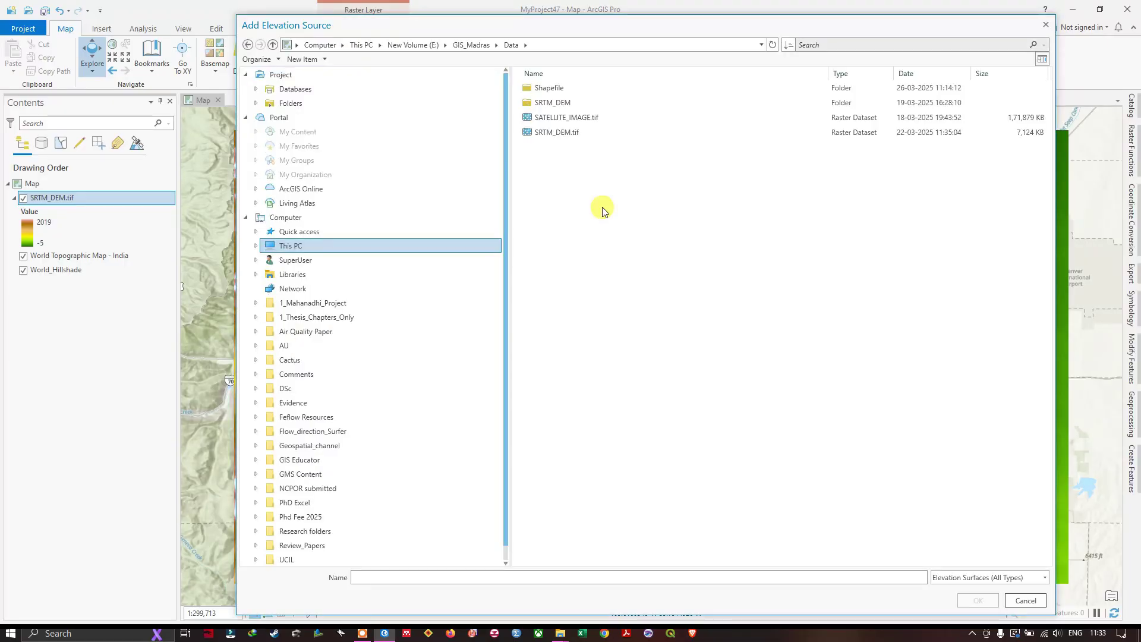
click(562, 134)
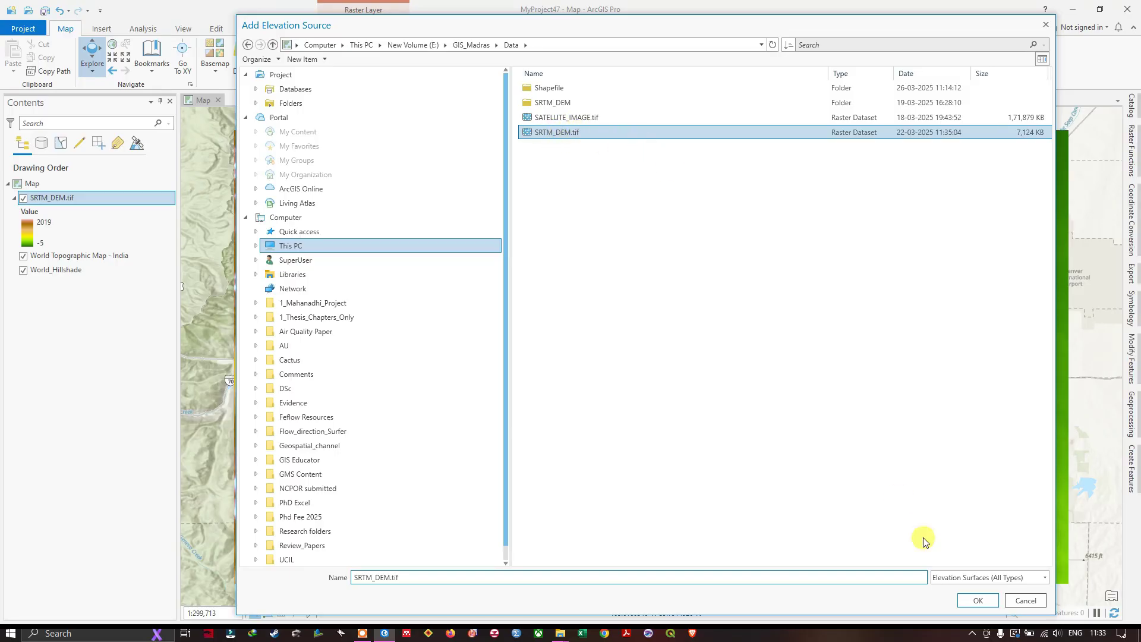
click(975, 601)
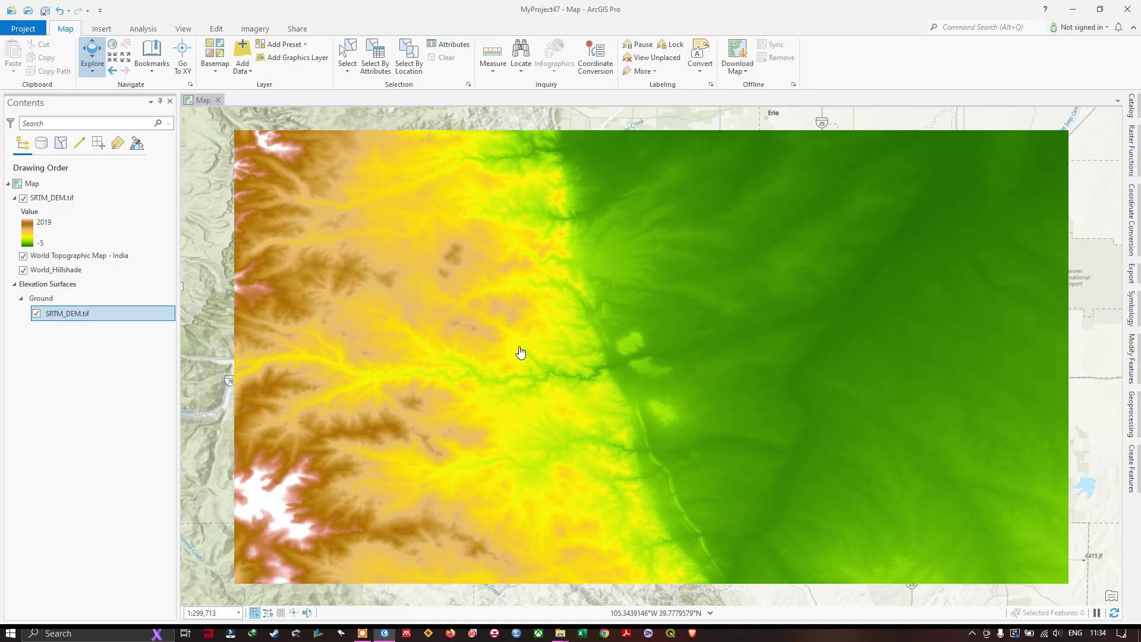
Step: Convert the map with View > Convert > To Local Scene, creating Map_3D
click(180, 30)
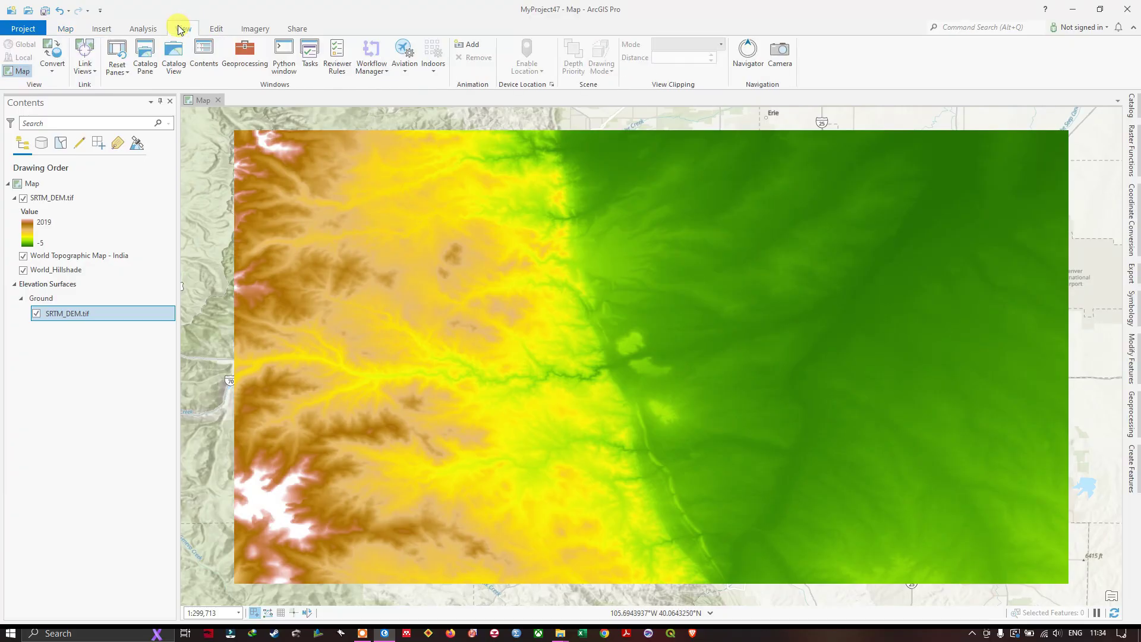
click(57, 68)
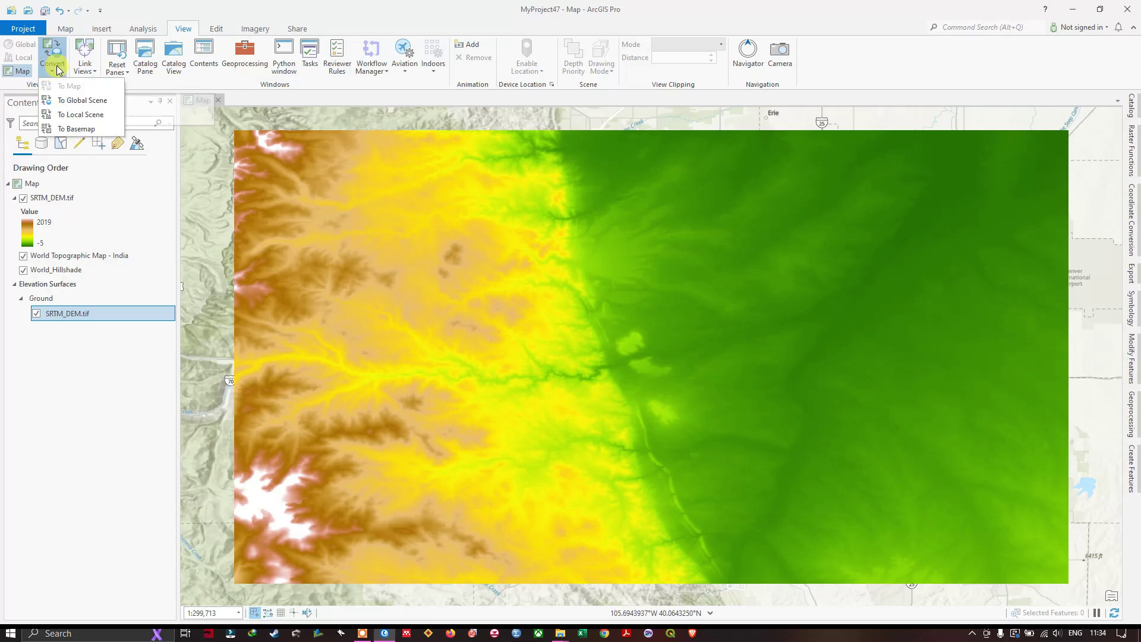
click(88, 120)
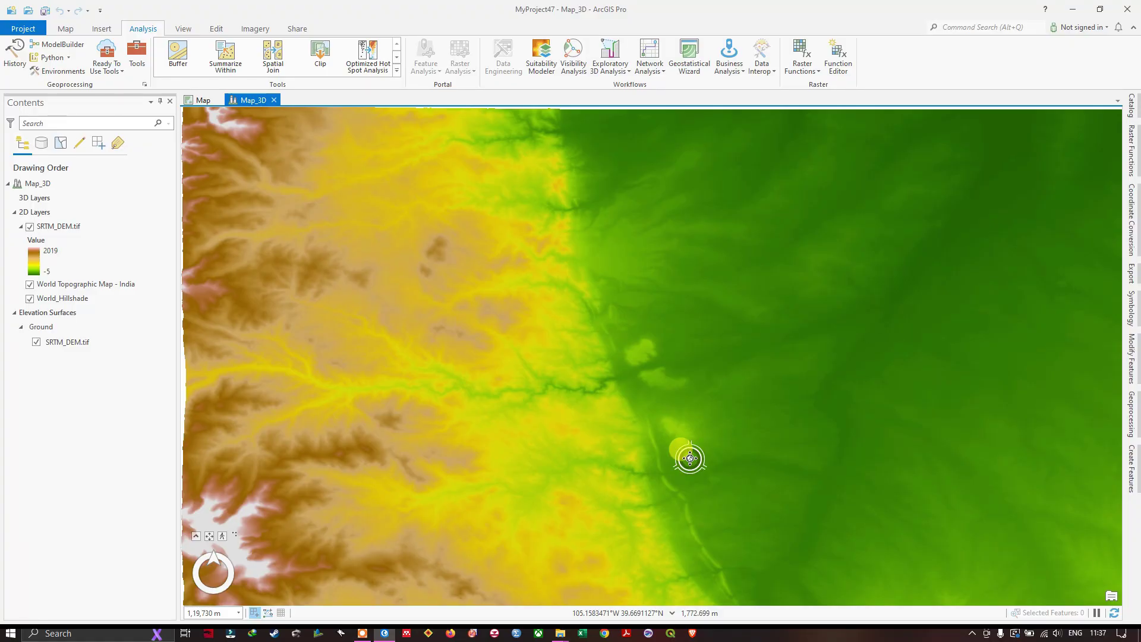
Step: Tilt, pan and orbit the coloured terrain so the brown highlands face the viewer
middle_drag(689, 458, 674, 337)
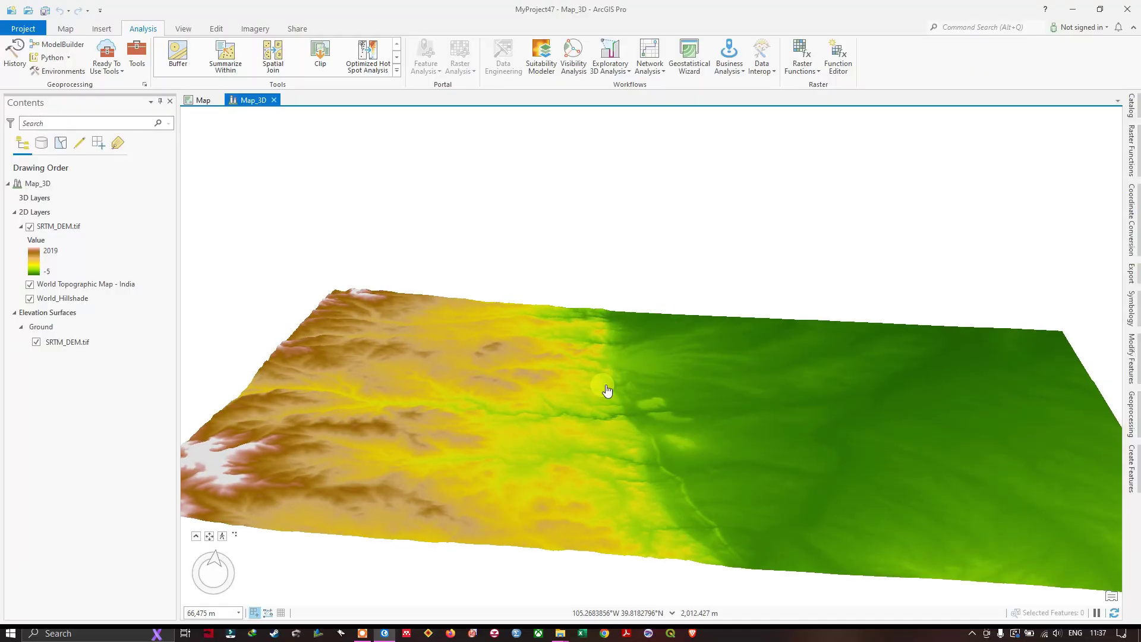
drag(565, 401, 1030, 440)
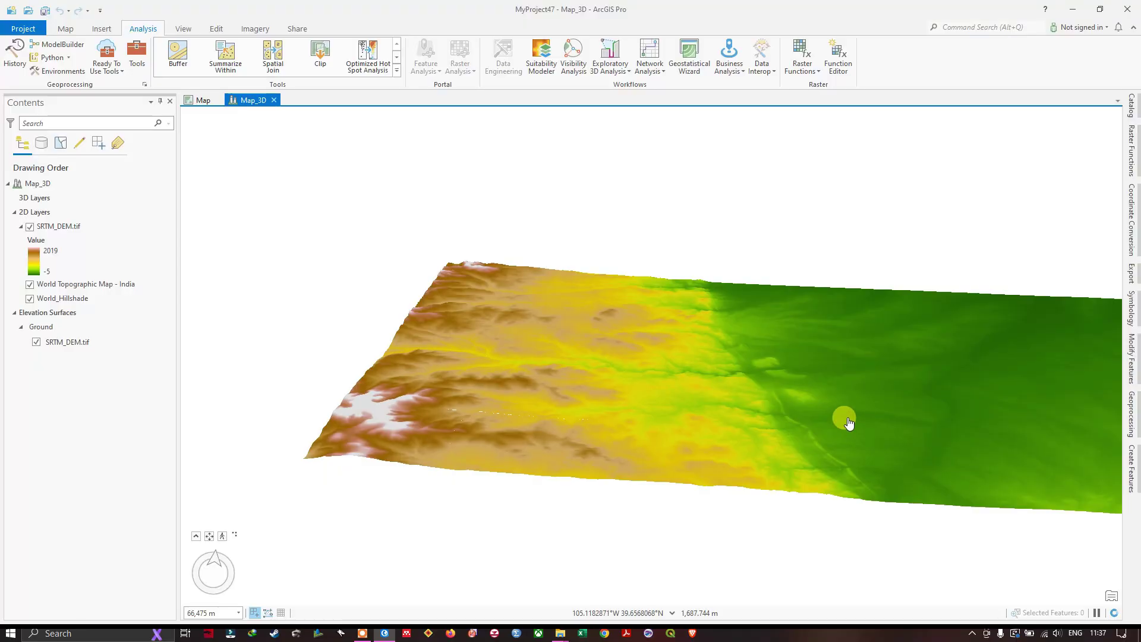
drag(849, 423, 609, 364)
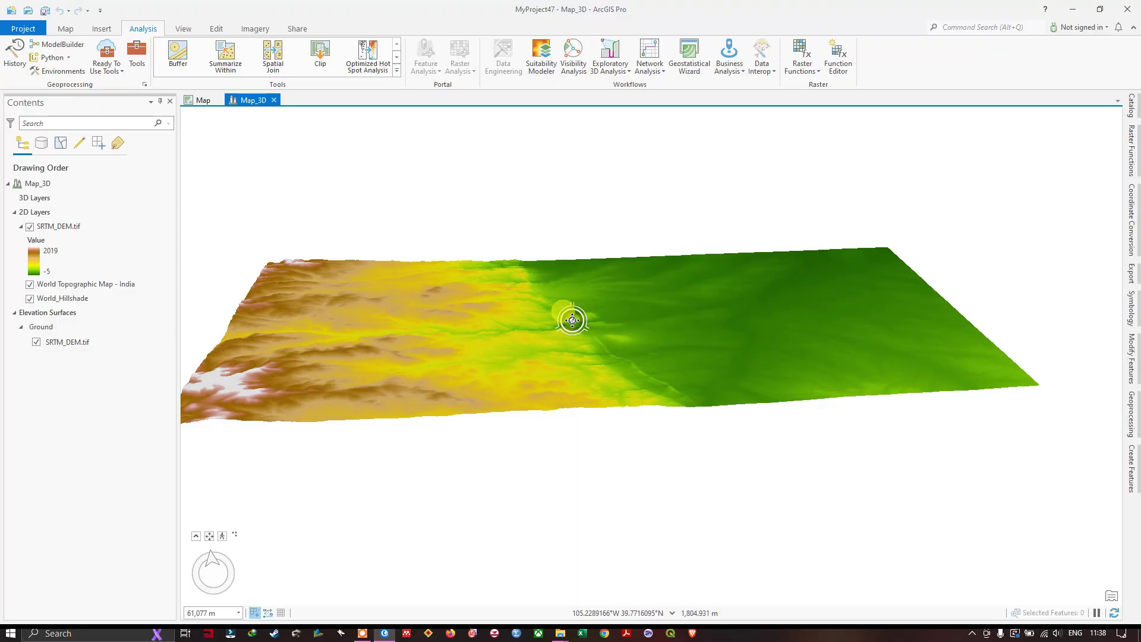
middle_drag(573, 320, 387, 331)
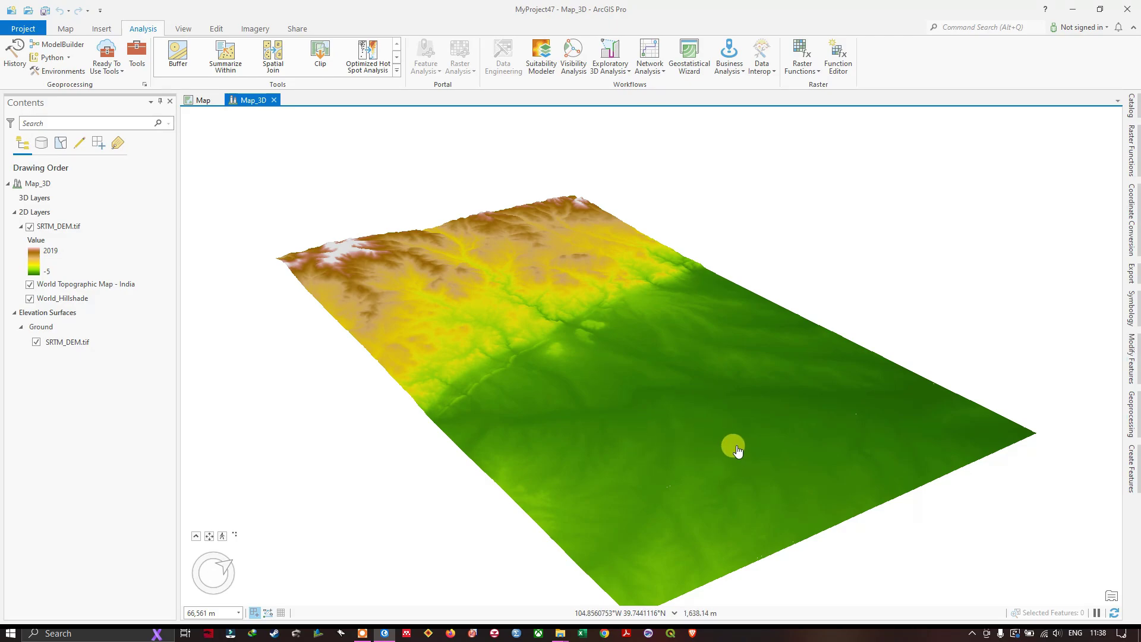
Step: Raise the Ground surface's vertical exaggeration from 1.00 to 3.00
click(69, 328)
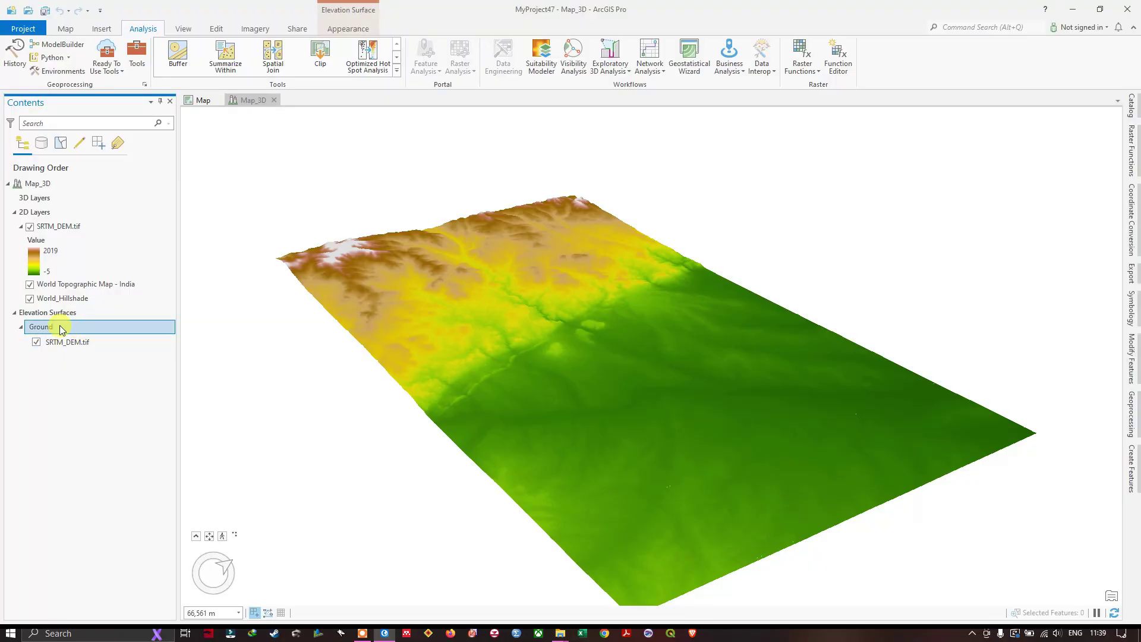
click(345, 28)
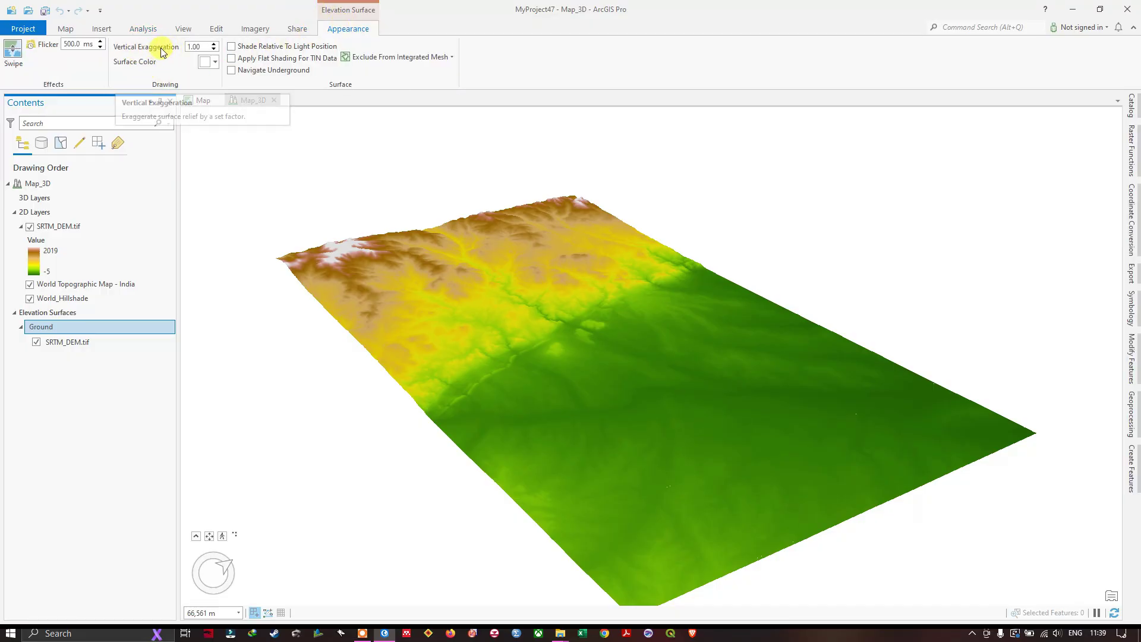
click(198, 46)
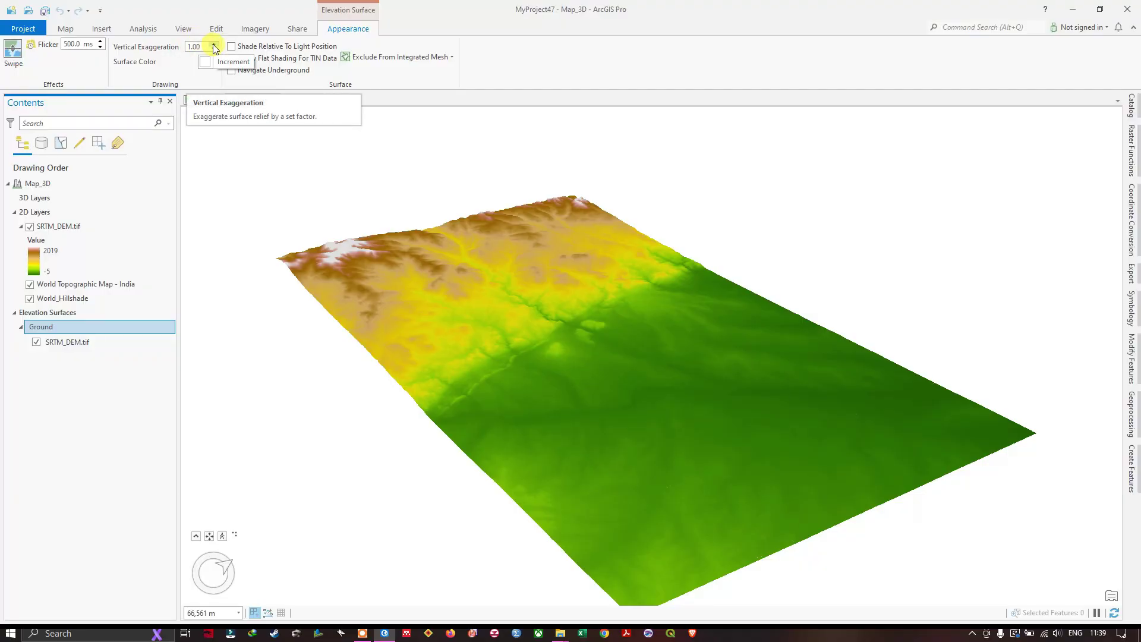
click(214, 44)
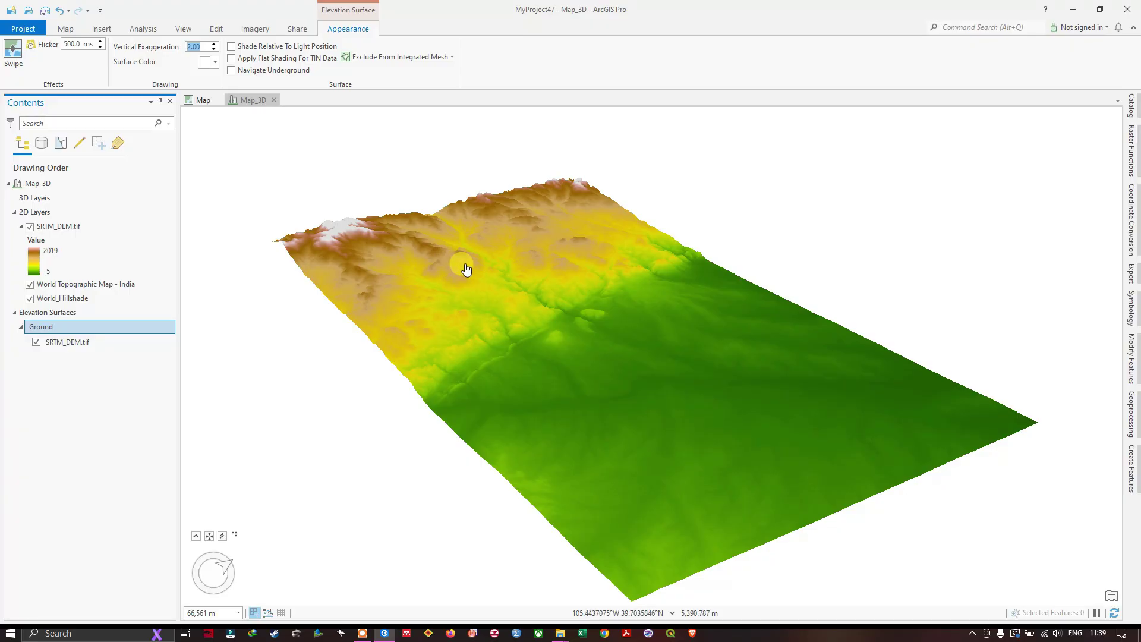
scroll(523, 279, up, 3)
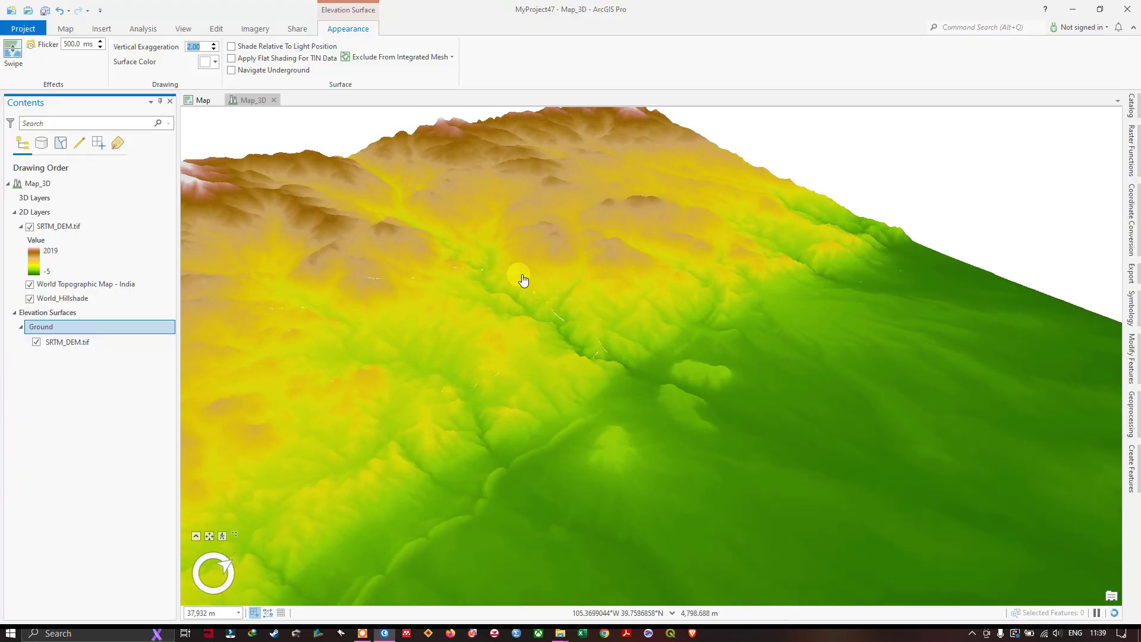
scroll(530, 299, down, 2)
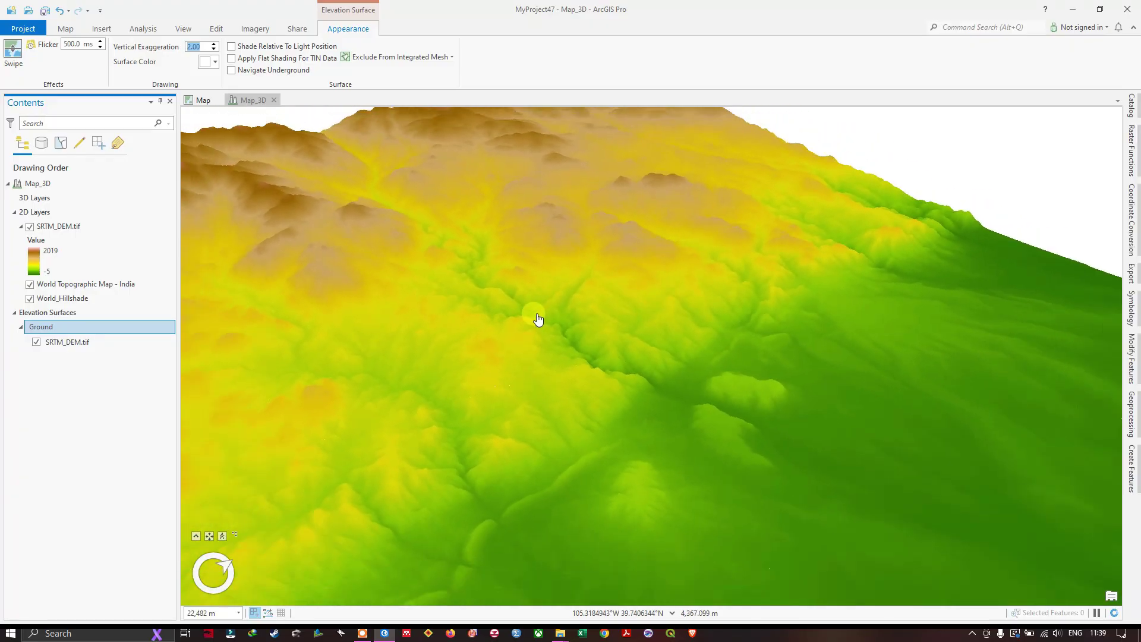
scroll(538, 320, down, 3)
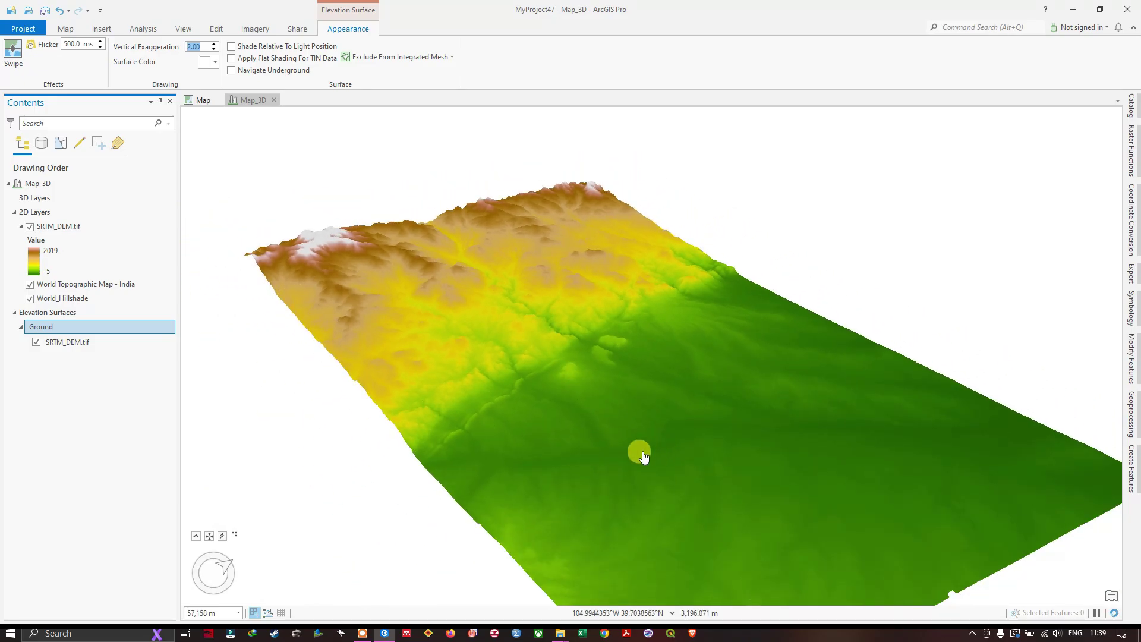
click(214, 44)
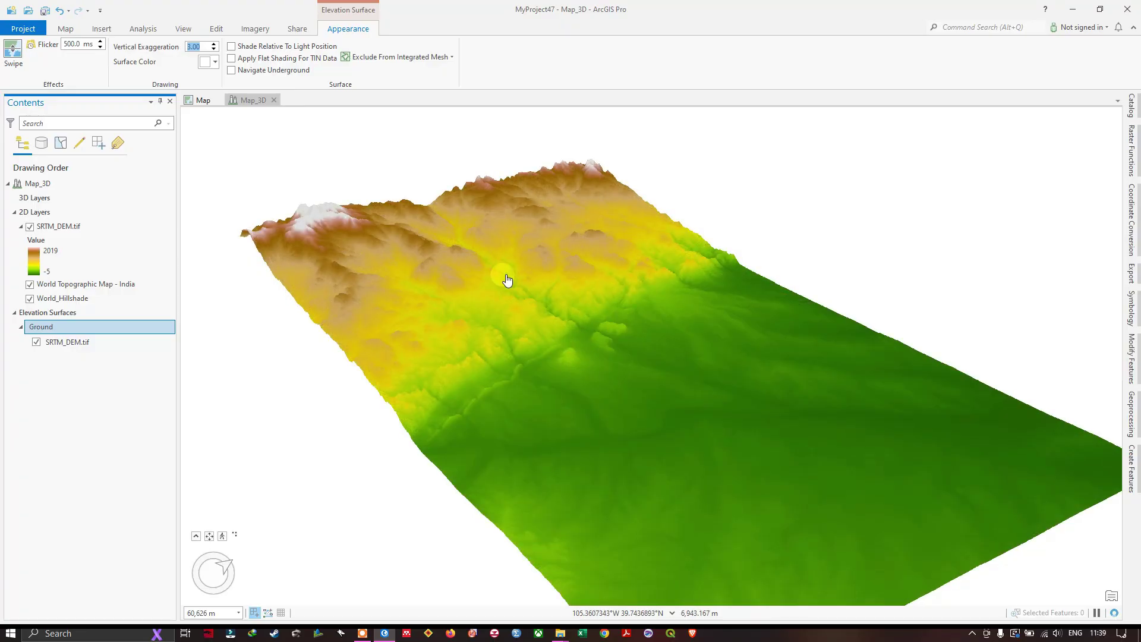
Step: Orbit, tilt, zoom and pan around the exaggerated terrain, then recentre it in view
middle_drag(507, 280, 469, 254)
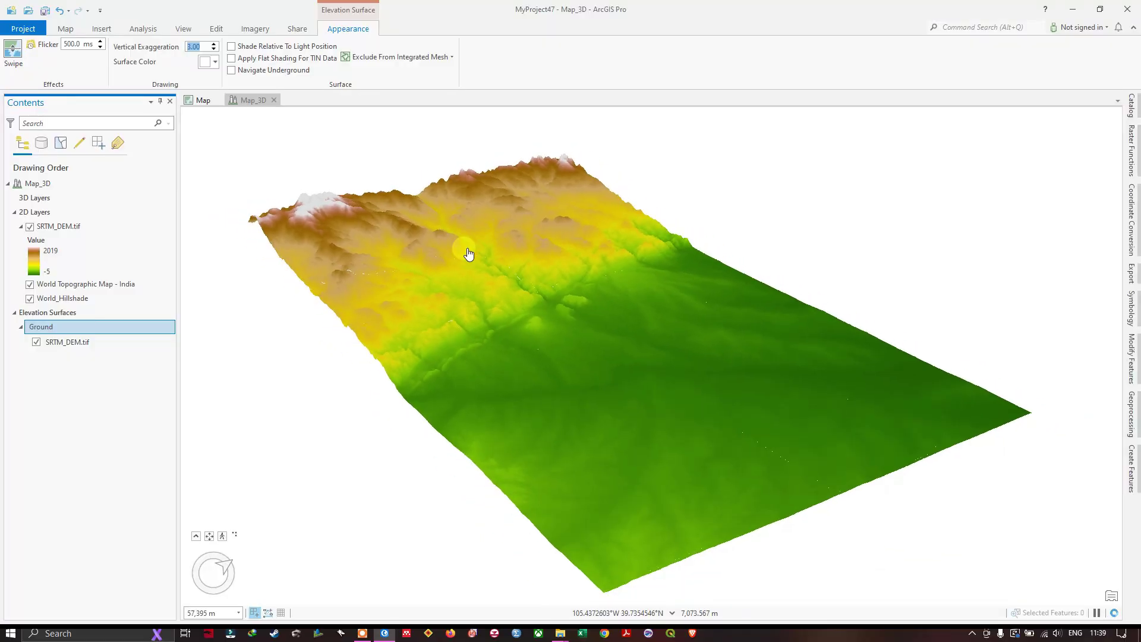
scroll(469, 255, down, 2)
scroll(395, 232, up, 5)
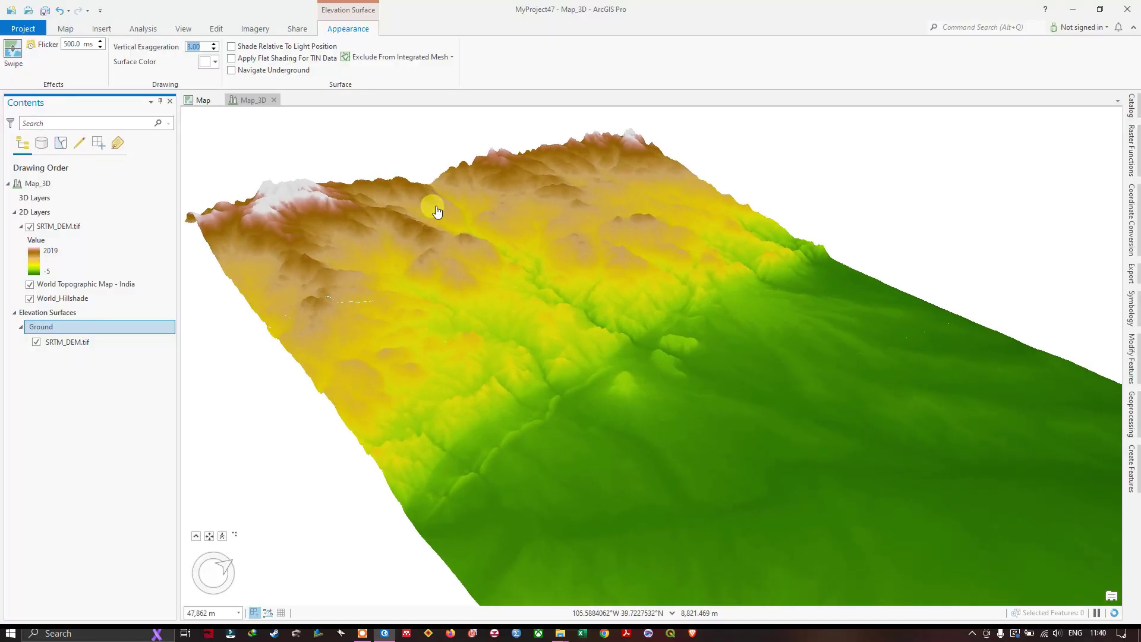
scroll(579, 183, up, 3)
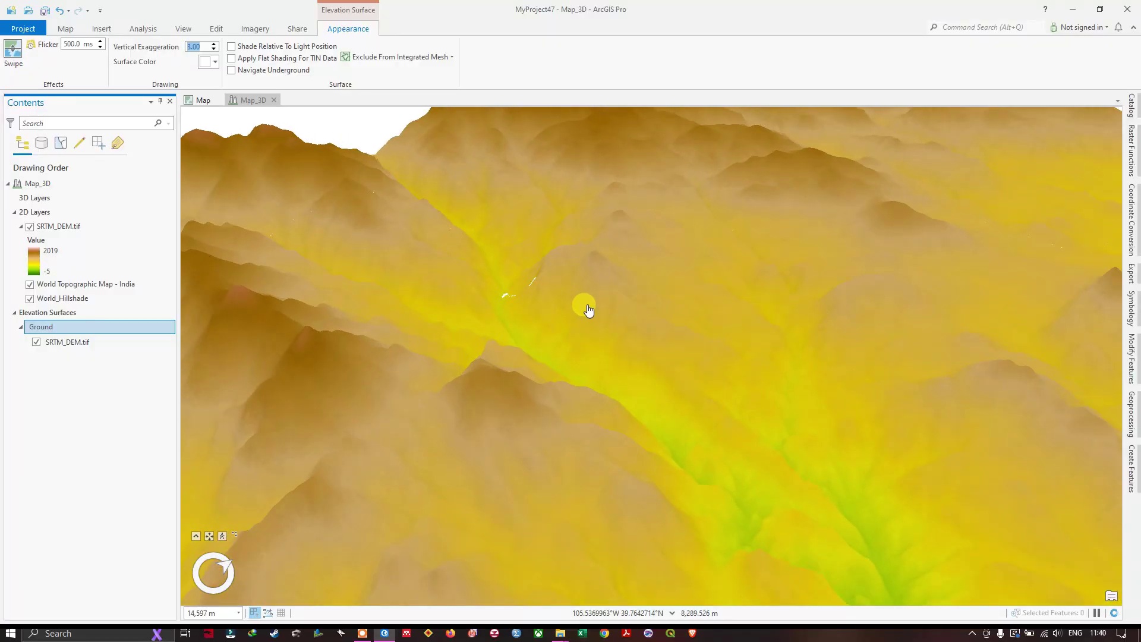
middle_drag(674, 348, 27, 307)
click(154, 453)
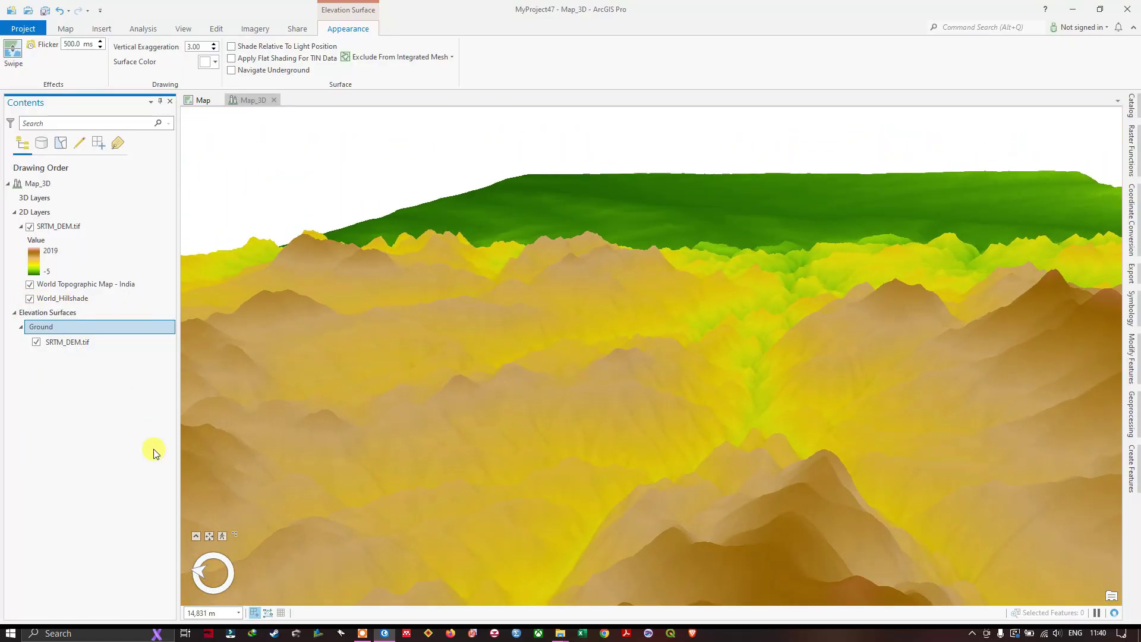
mouse_move(202, 562)
mouse_down()
mouse_move(312, 558)
mouse_move(227, 576)
mouse_move(173, 573)
mouse_move(205, 558)
mouse_move(225, 588)
mouse_move(218, 563)
mouse_up()
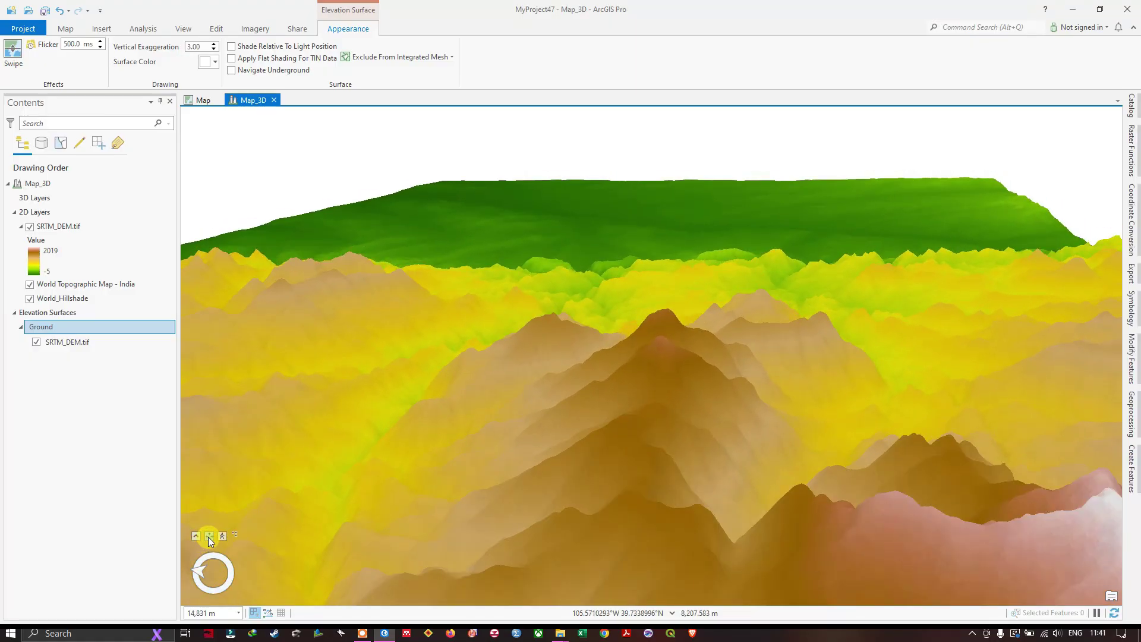
drag(221, 565, 219, 522)
scroll(540, 377, down, 5)
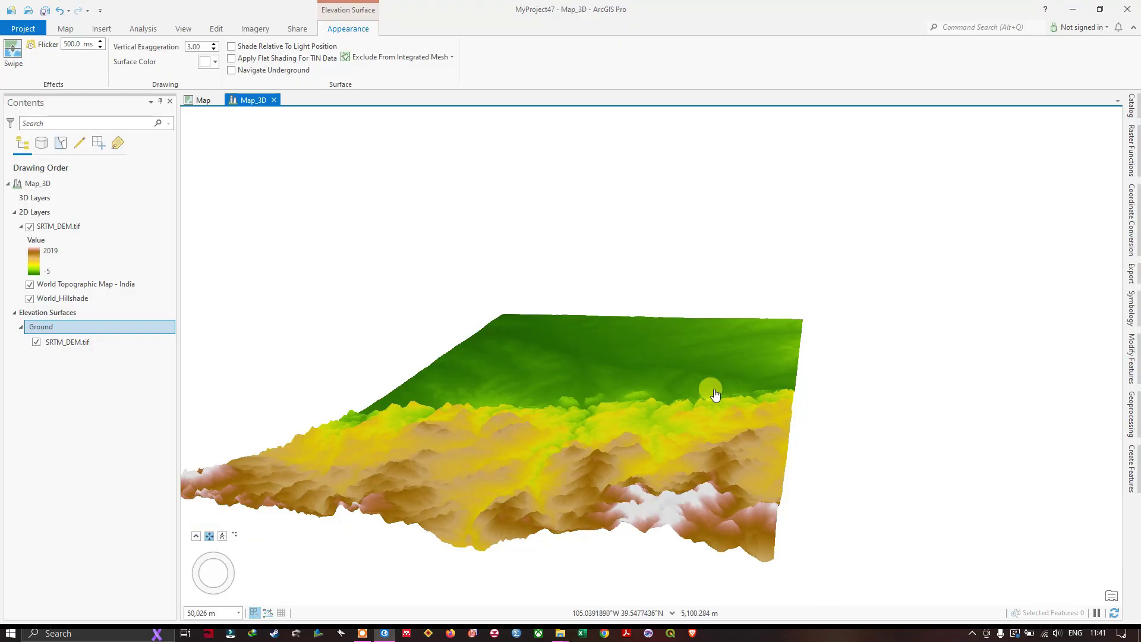
drag(589, 438, 715, 430)
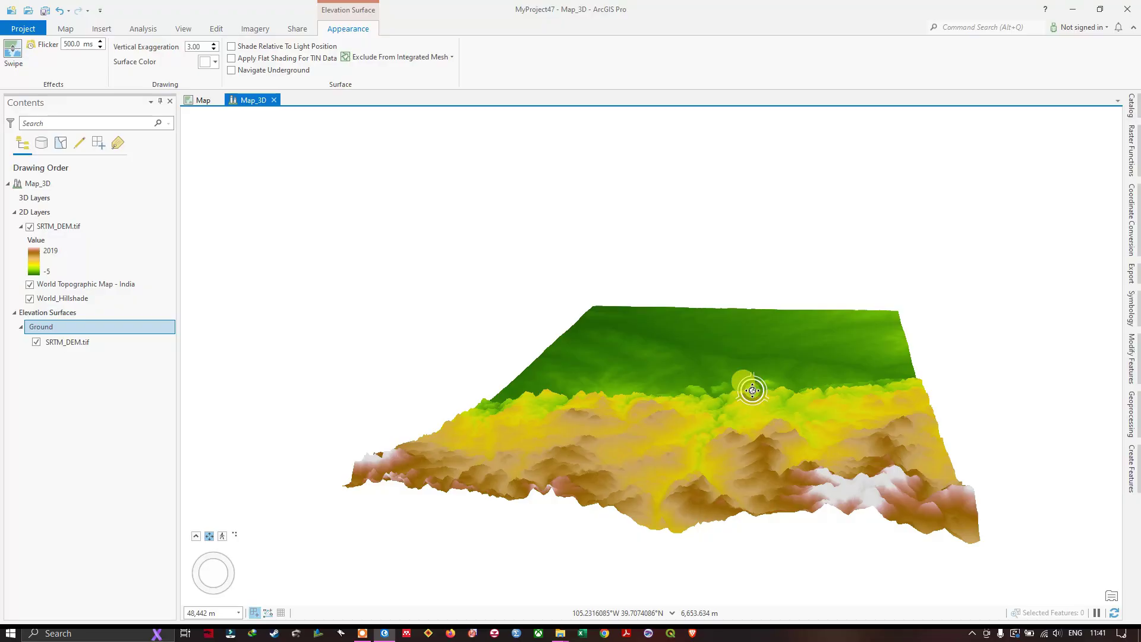
mouse_move(753, 390)
middle_down()
mouse_move(338, 358)
mouse_move(229, 401)
mouse_move(244, 429)
mouse_move(285, 421)
middle_up()
mouse_move(731, 466)
mouse_down()
mouse_move(705, 438)
mouse_move(587, 393)
mouse_move(550, 364)
mouse_move(560, 373)
mouse_up()
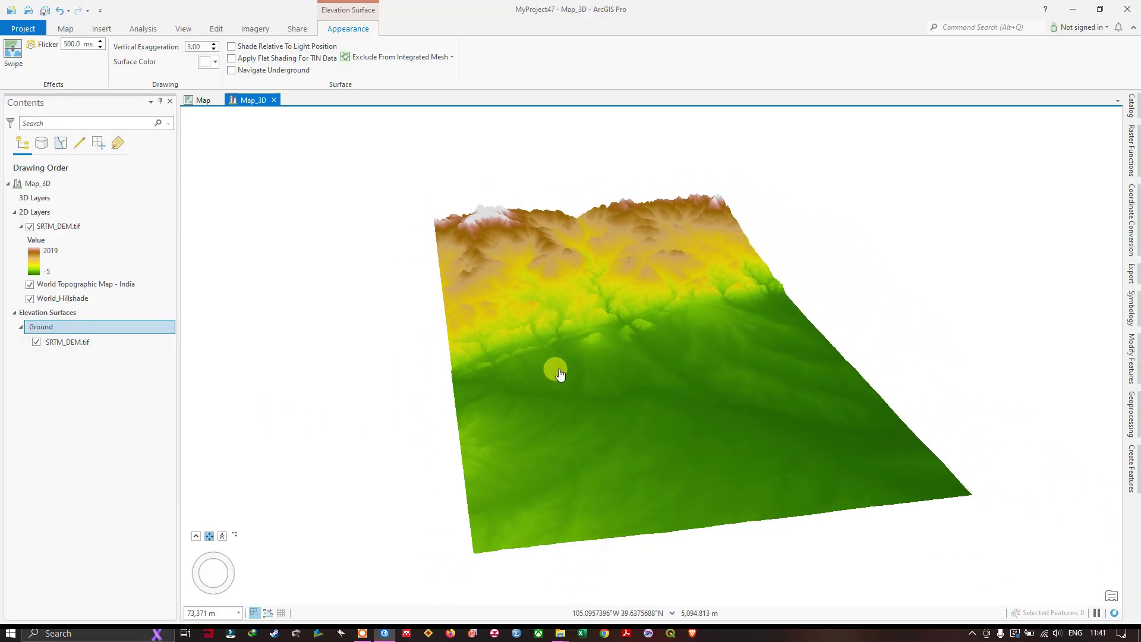
Step: Add SATELLITE_IMAGE.tif from the Data folder to the Map_3D scene
click(66, 29)
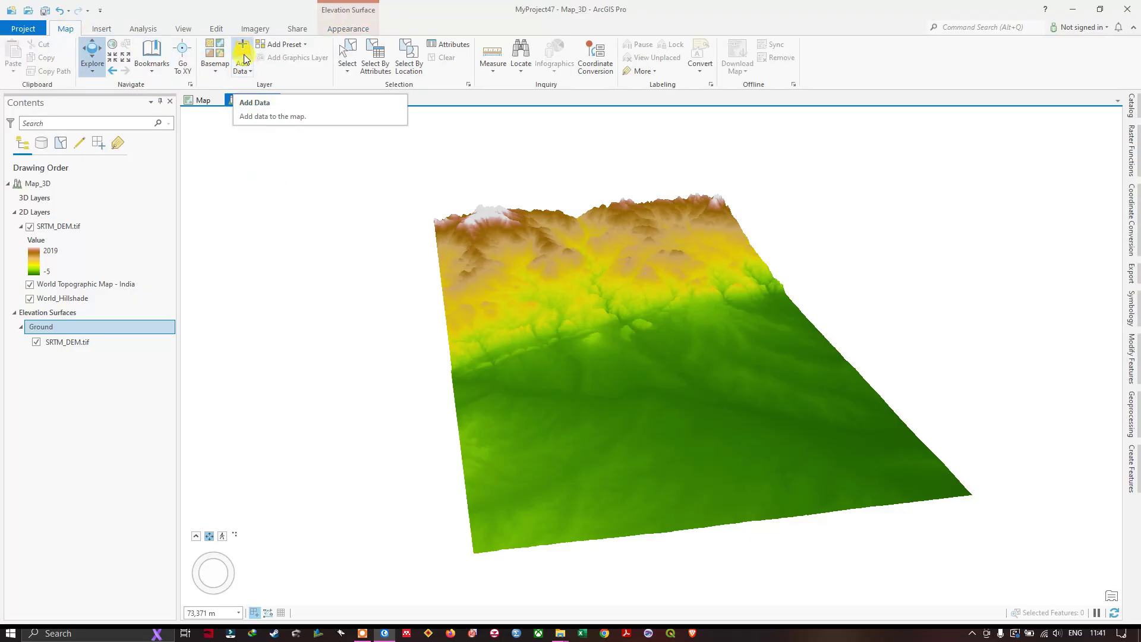
click(245, 66)
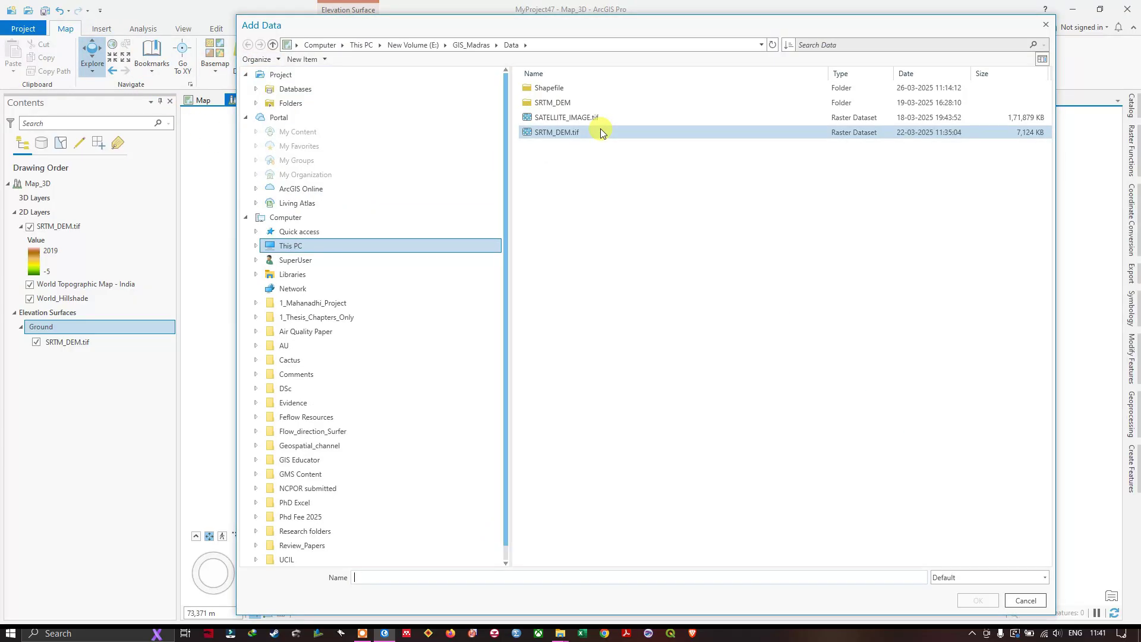
click(592, 118)
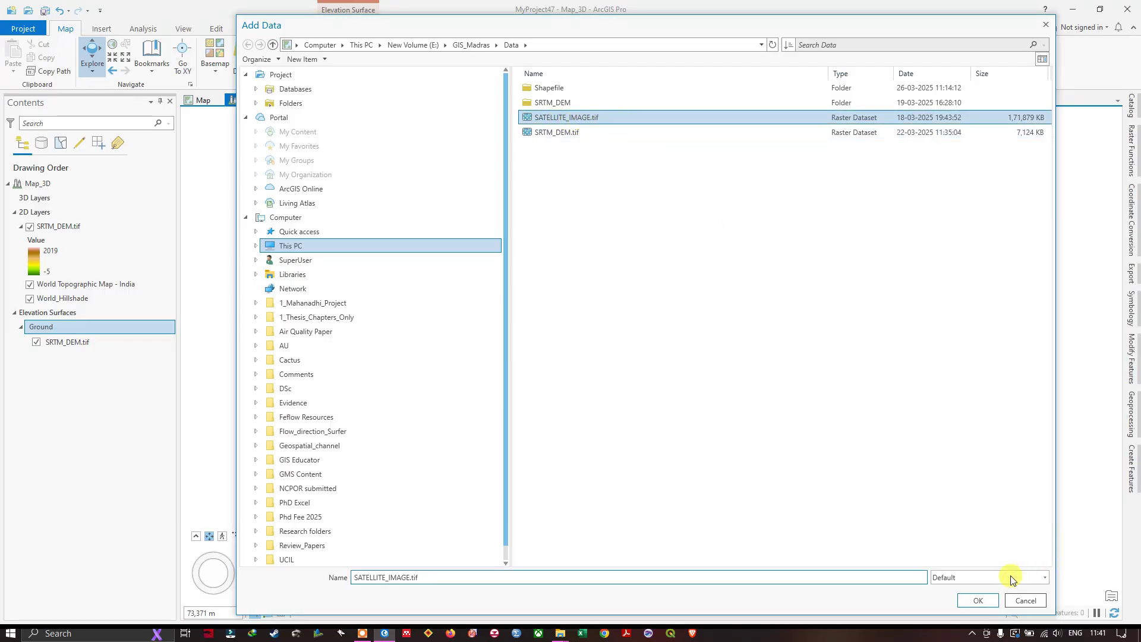
click(973, 601)
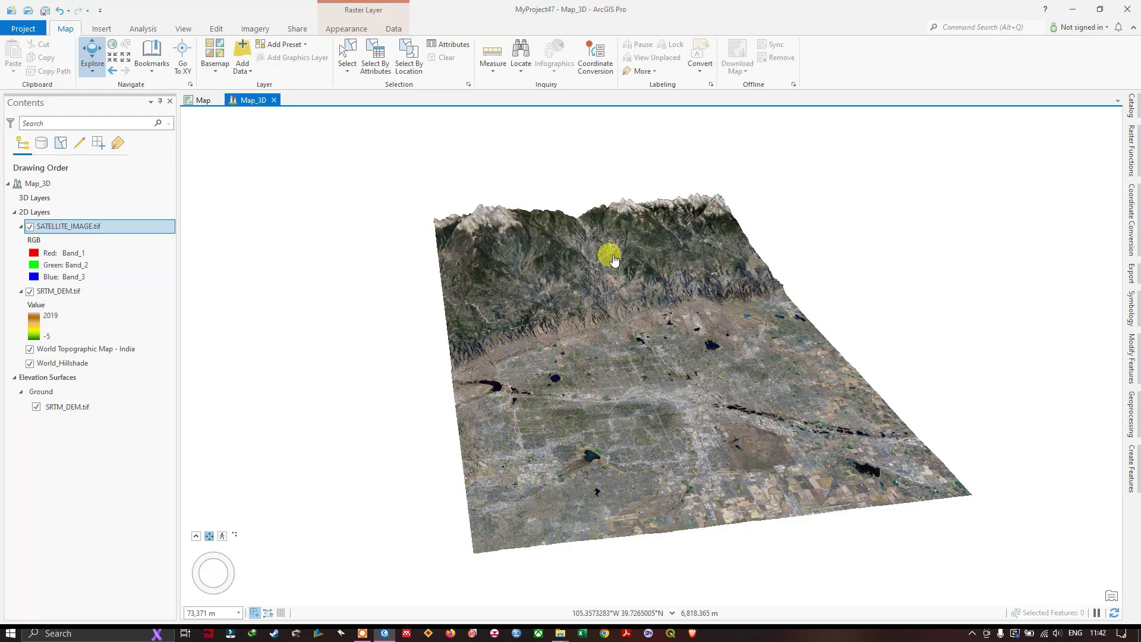
scroll(582, 306, up, 2)
scroll(484, 236, up, 3)
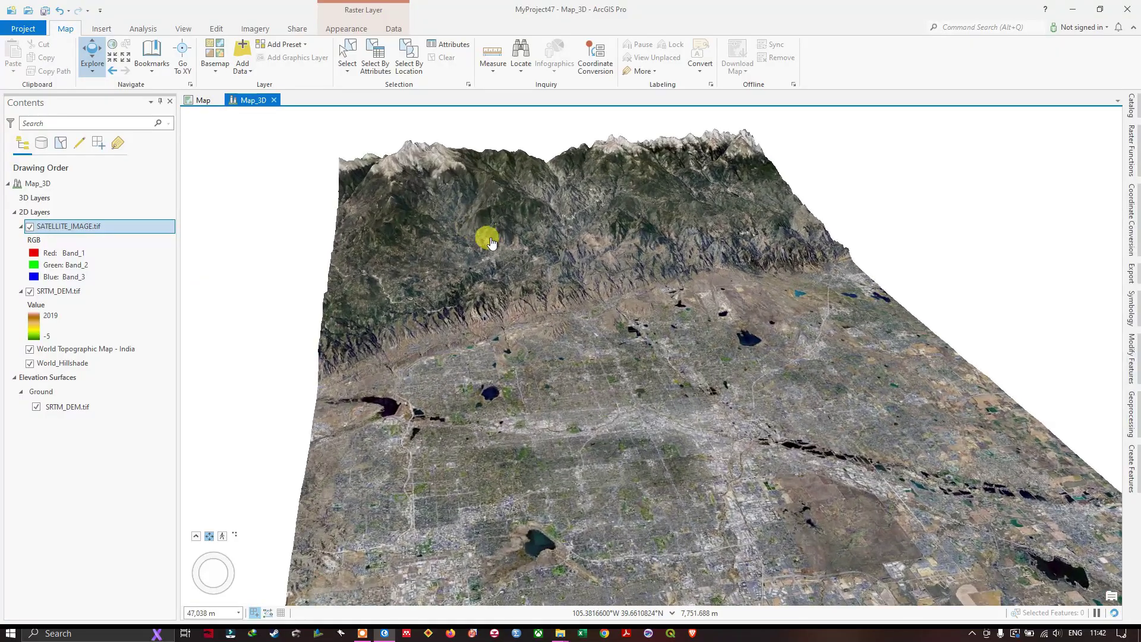
scroll(377, 204, up, 2)
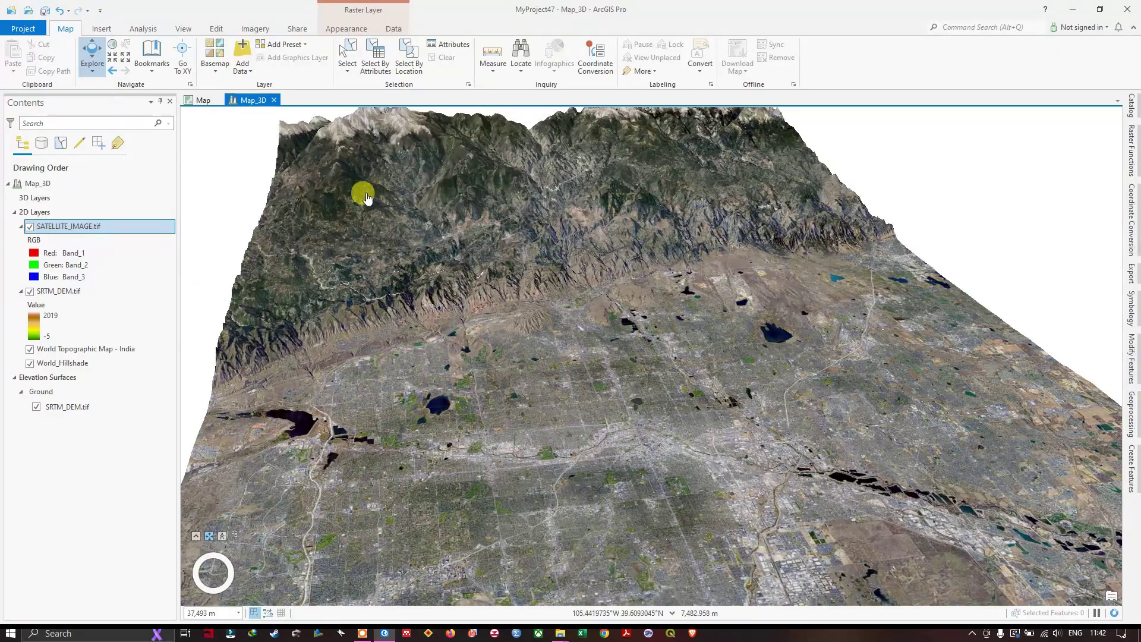
scroll(590, 209, down, 1)
drag(575, 191, 375, 204)
scroll(374, 205, down, 5)
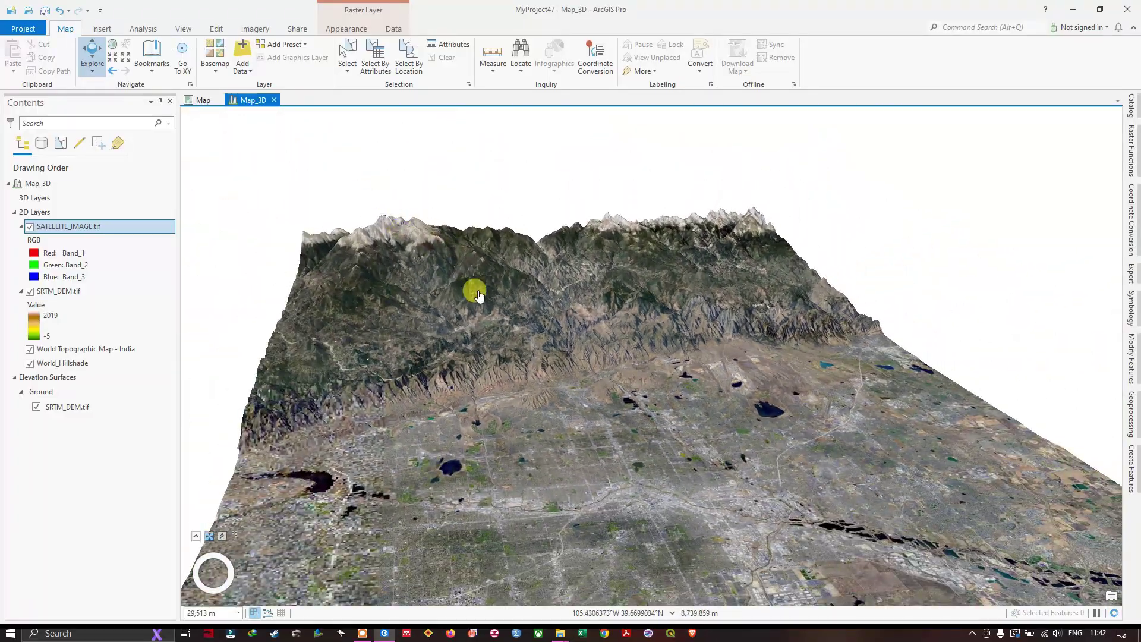
scroll(534, 369, down, 3)
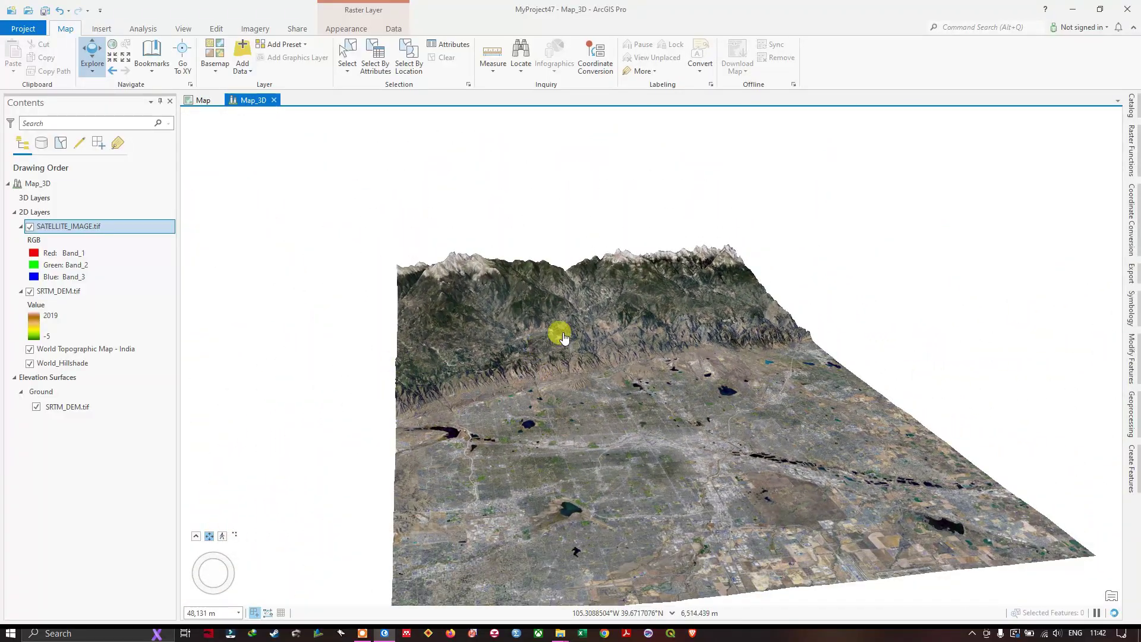
click(50, 231)
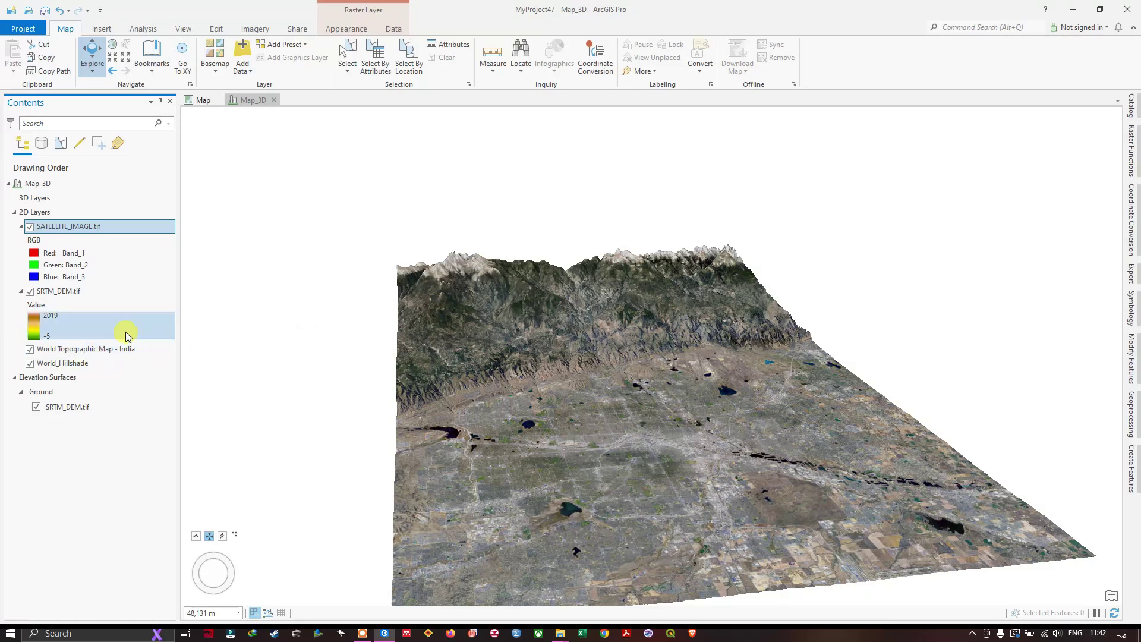
Step: Move World Topographic Map - India to the top of 2D layers, with World_Hillshade beneath it
click(85, 353)
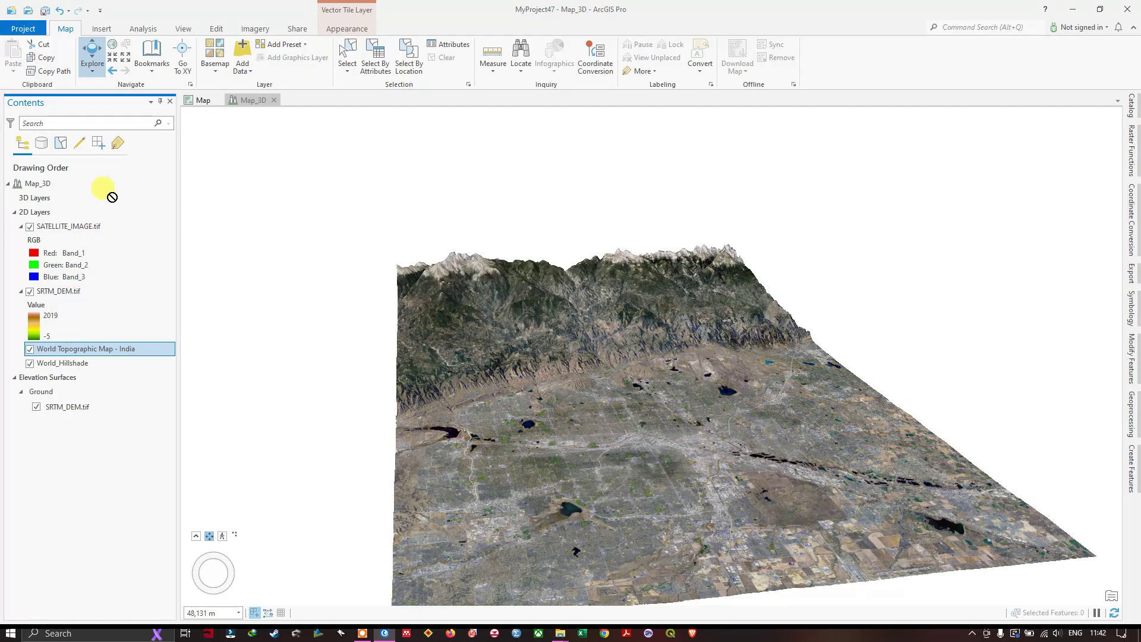
drag(113, 198, 95, 227)
drag(52, 187, 54, 187)
drag(91, 335, 105, 232)
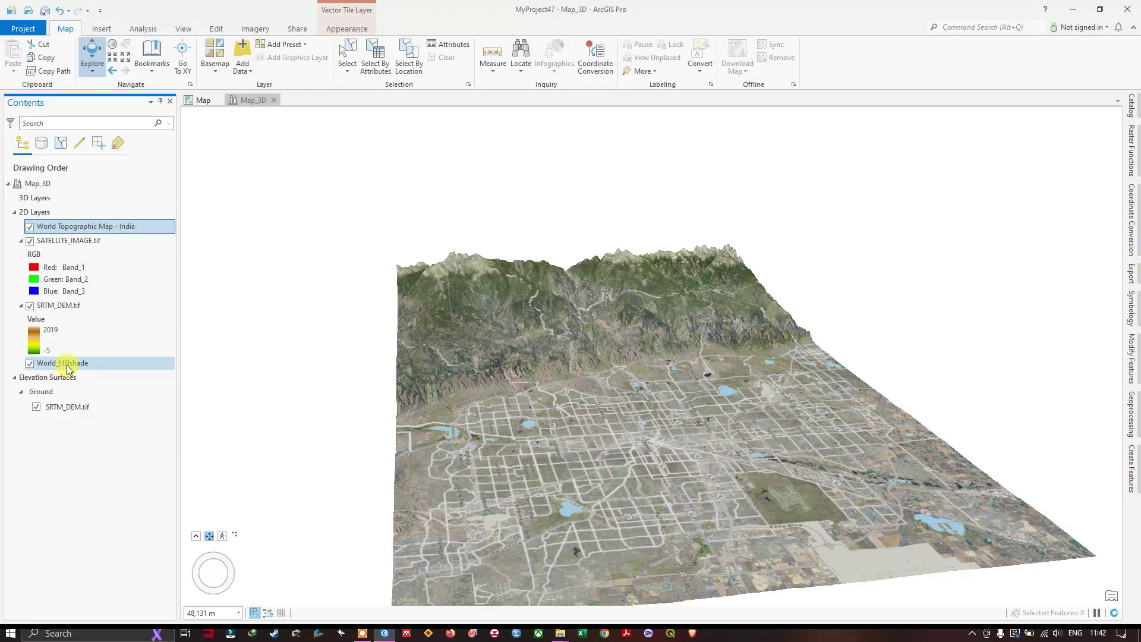
scroll(534, 339, up, 2)
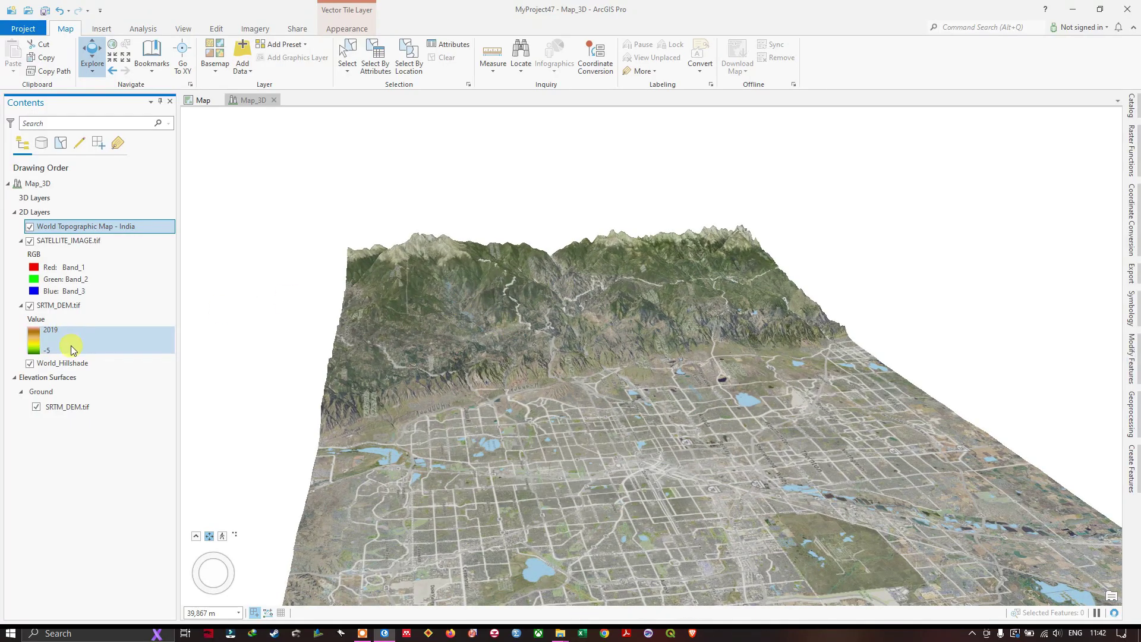
click(67, 363)
drag(127, 255, 136, 234)
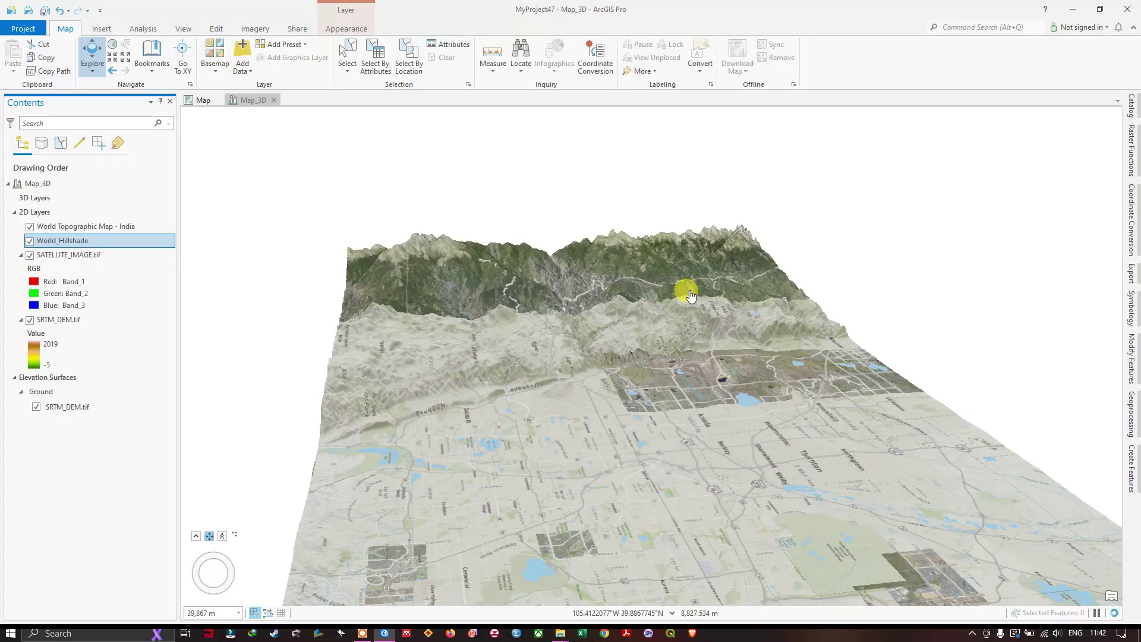
Step: Zoom in and out to inspect the basemap-draped terrain at different distances
scroll(449, 289, up, 2)
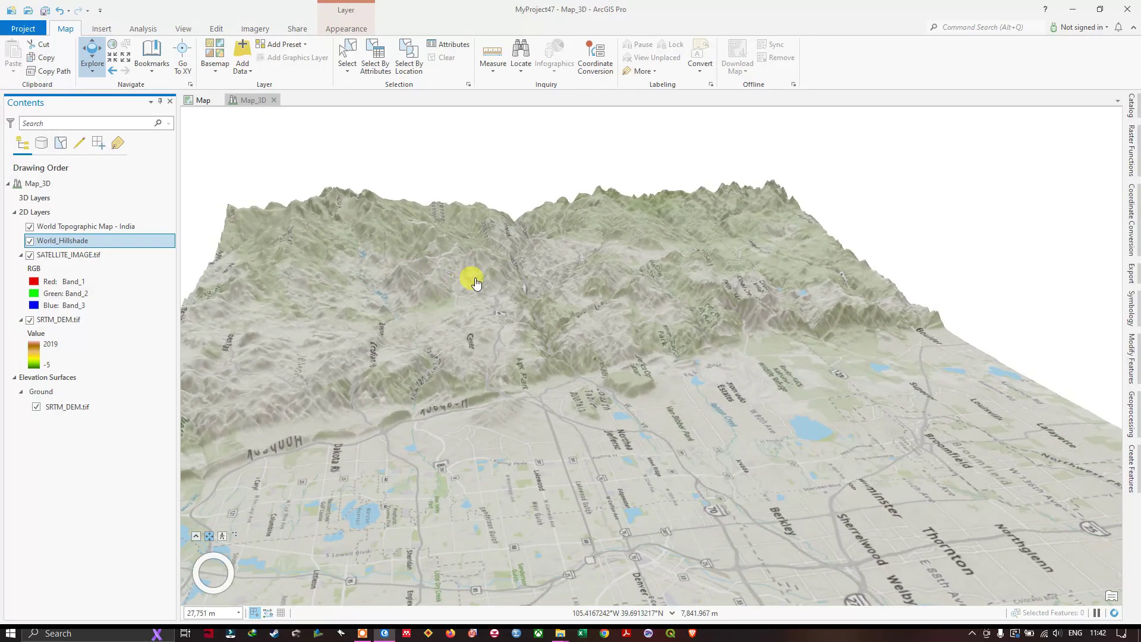
scroll(540, 288, down, 3)
scroll(619, 410, up, 3)
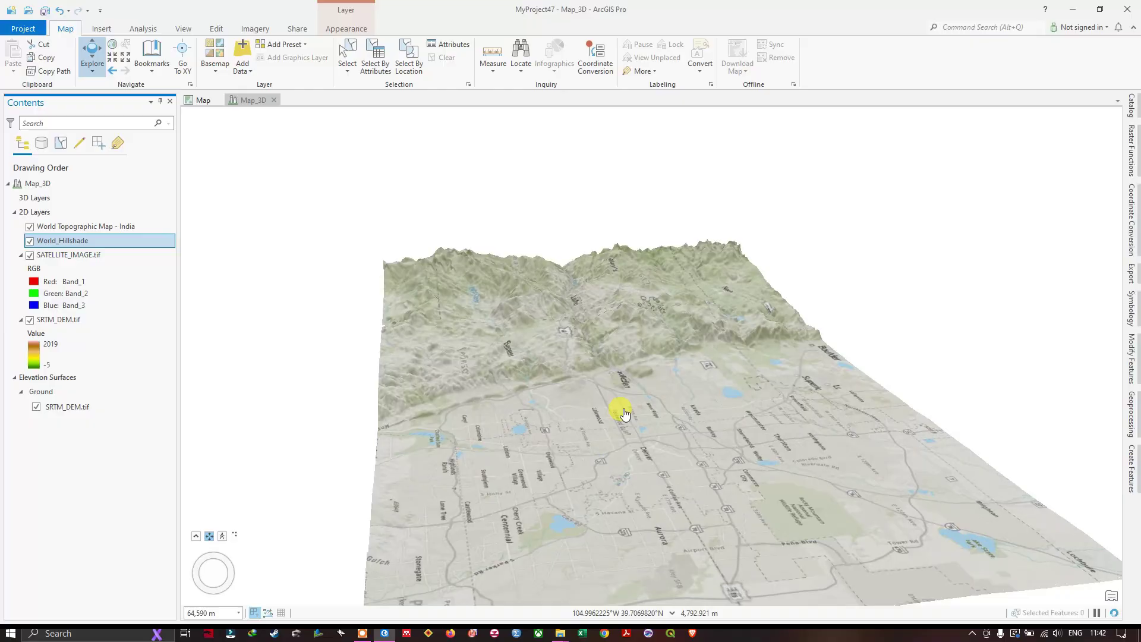
scroll(558, 333, up, 3)
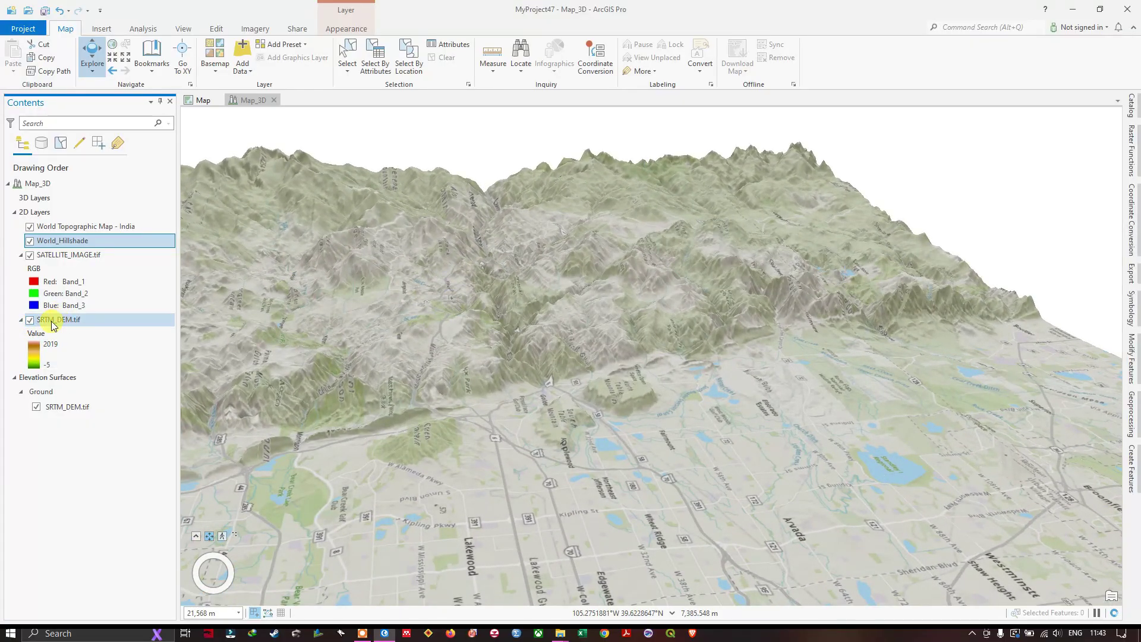
scroll(604, 344, down, 3)
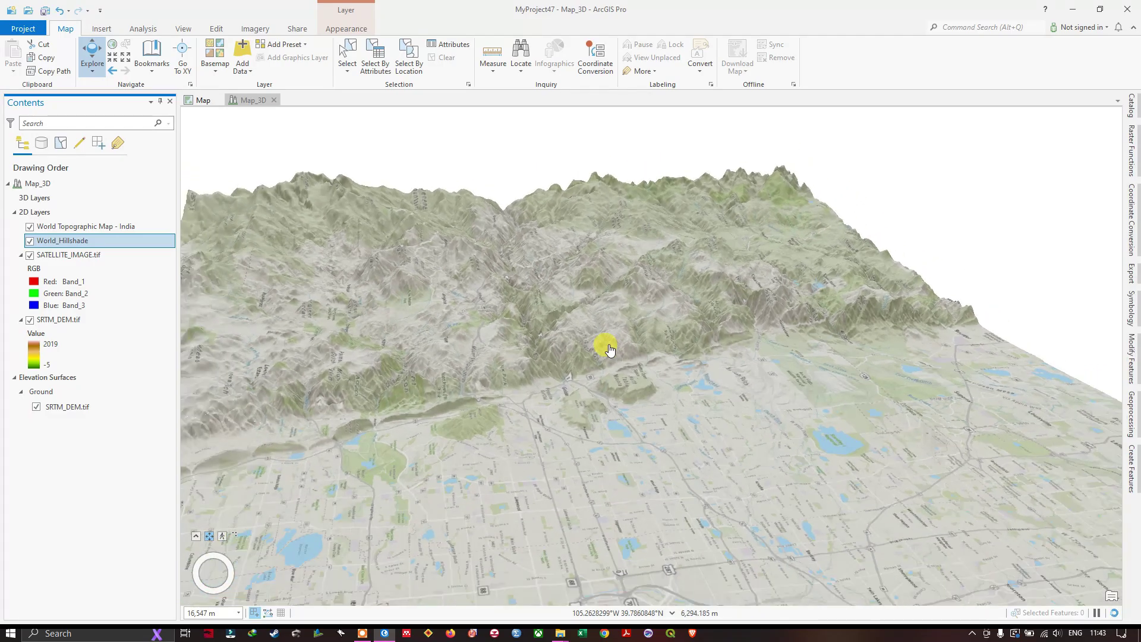
scroll(559, 329, down, 3)
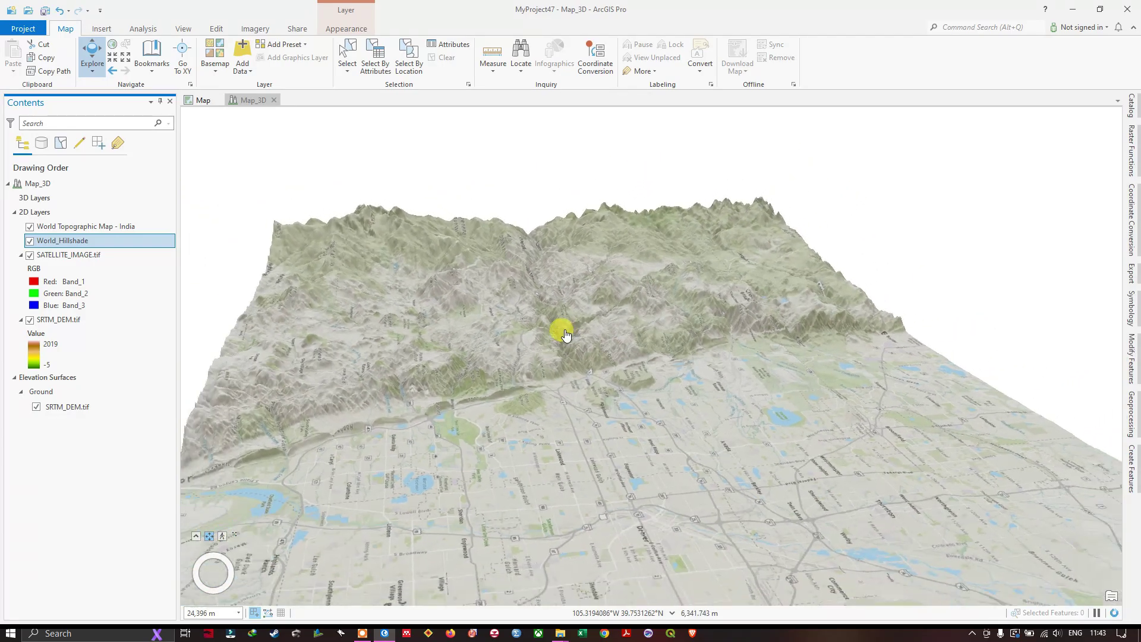
scroll(541, 326, down, 2)
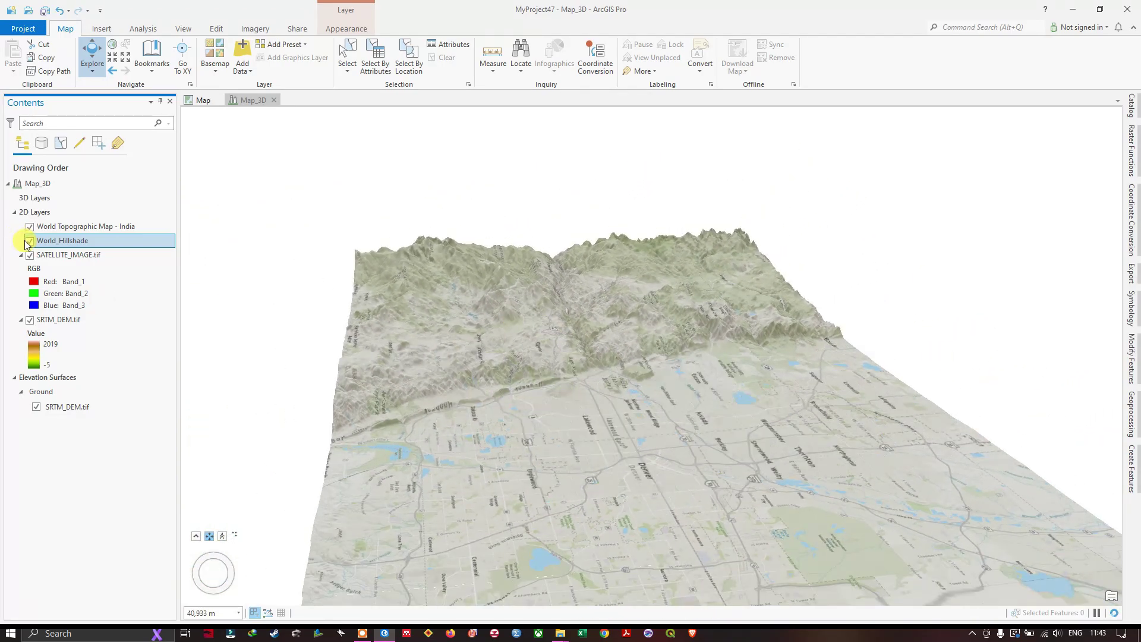
Step: Turn off World Topographic Map and add waterway.shp from the Shapefile folder
click(31, 242)
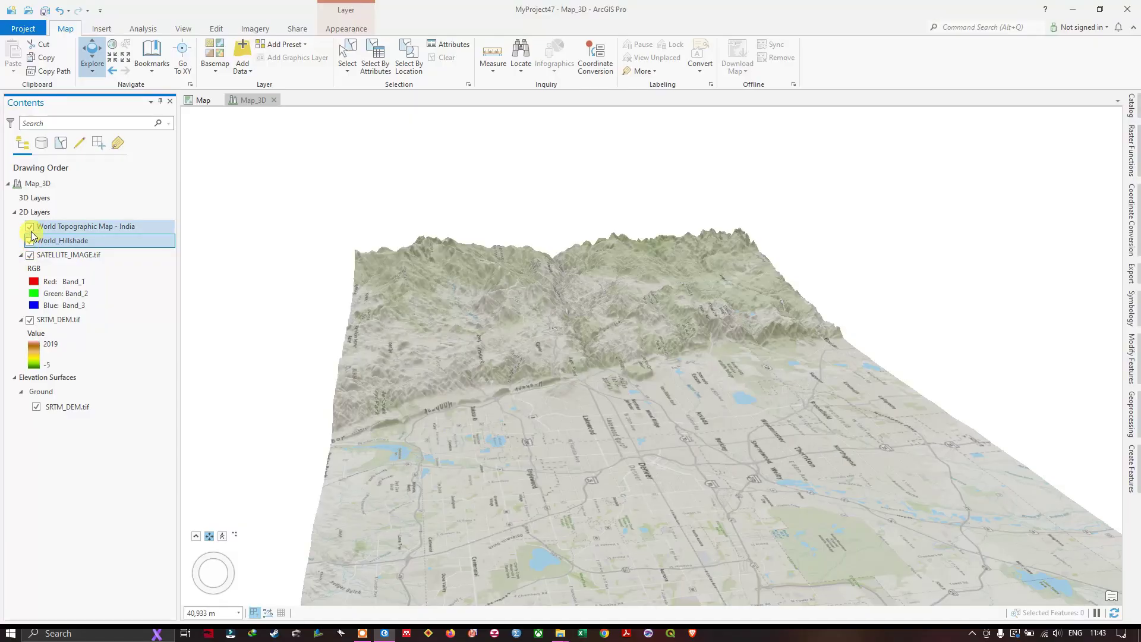
click(240, 70)
click(258, 94)
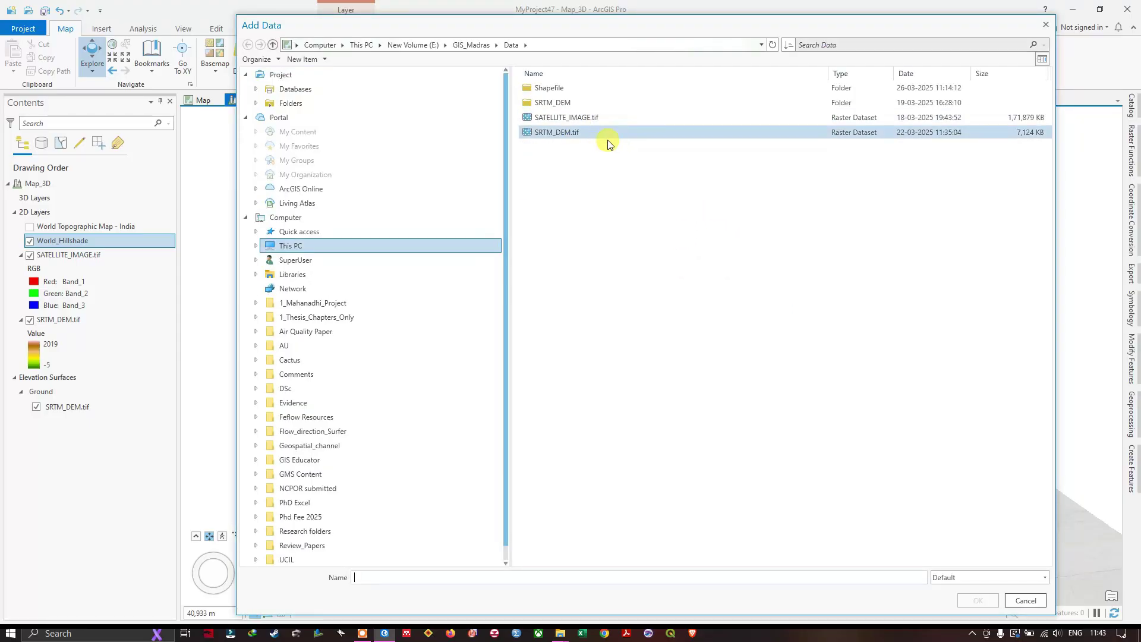
double_click(607, 89)
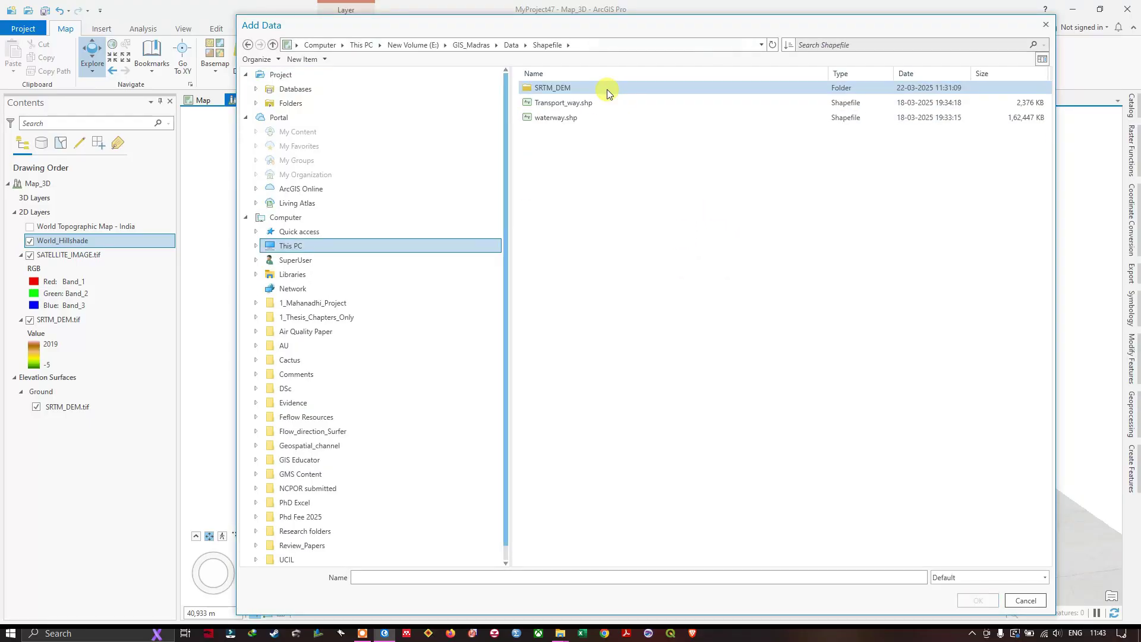
click(572, 122)
click(976, 600)
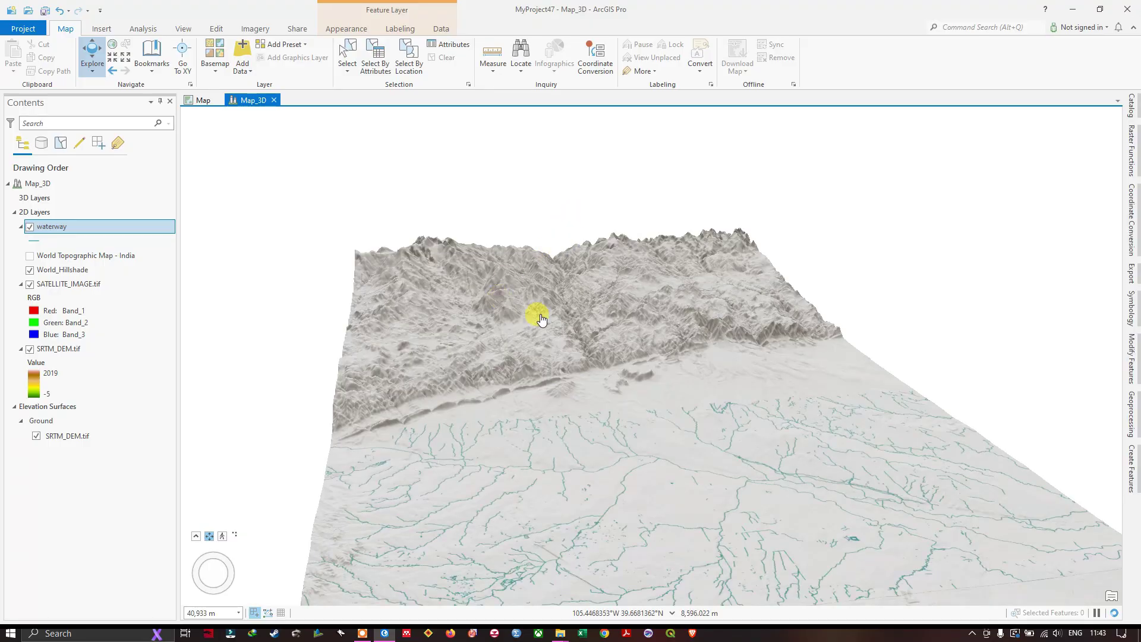
Step: Zoom in, zoom out and orbit to view the teal waterway lines across the hillshaded mountains
right_drag(780, 340, 630, 276)
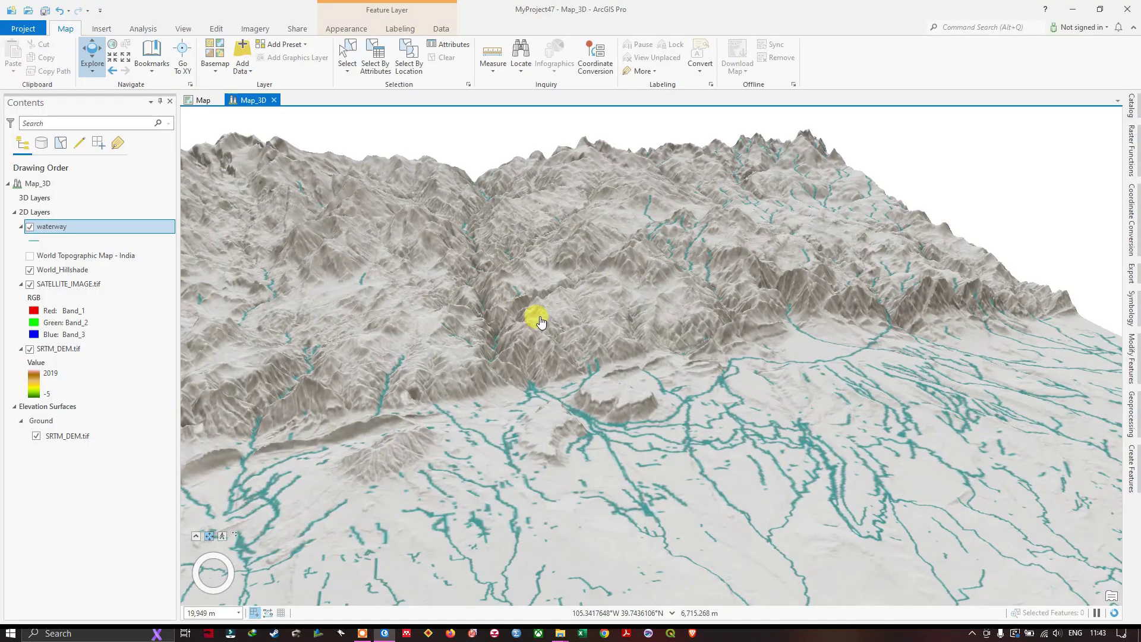
right_drag(541, 321, 620, 299)
right_drag(670, 189, 511, 198)
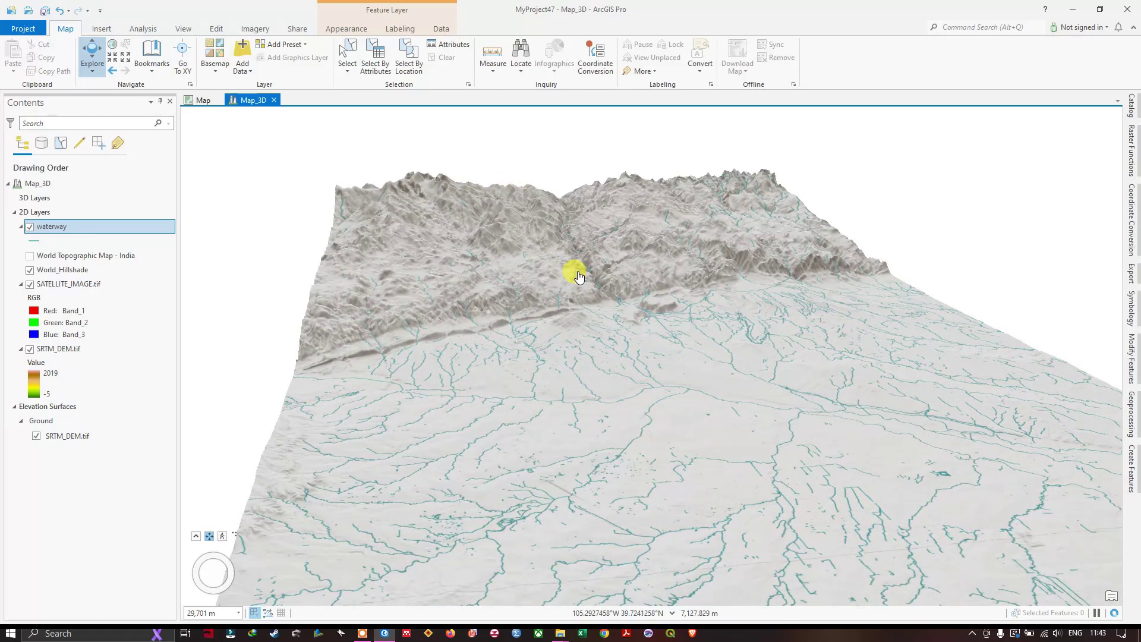
middle_drag(579, 276, 619, 290)
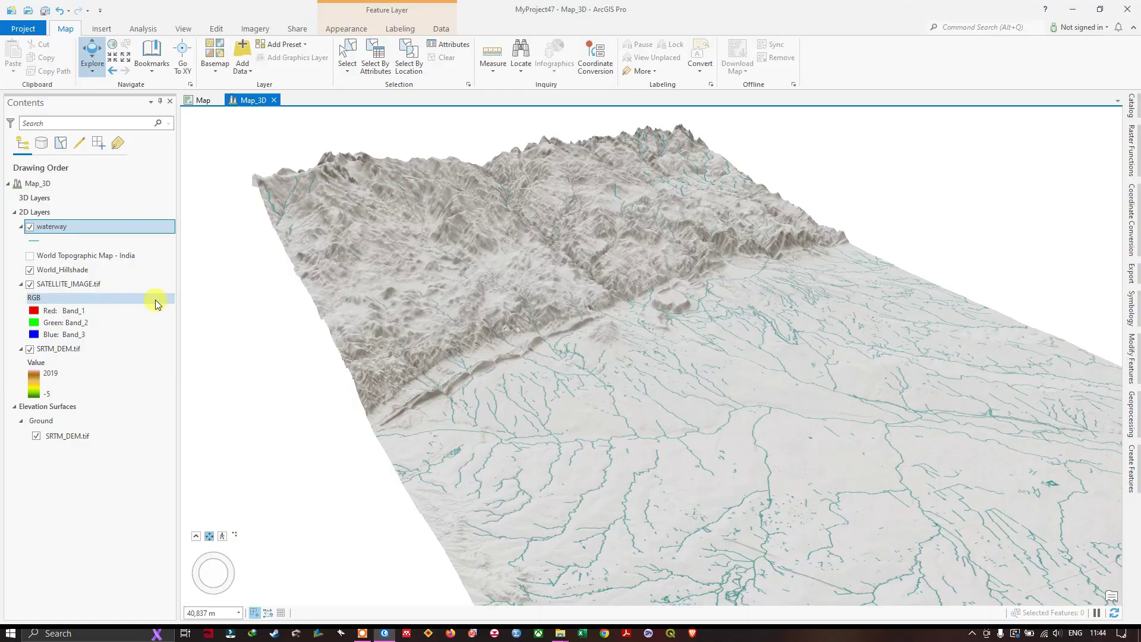
Step: Add Transport_way.shp from the Shapefile folder to the scene and hide the waterway layer
click(242, 71)
click(262, 86)
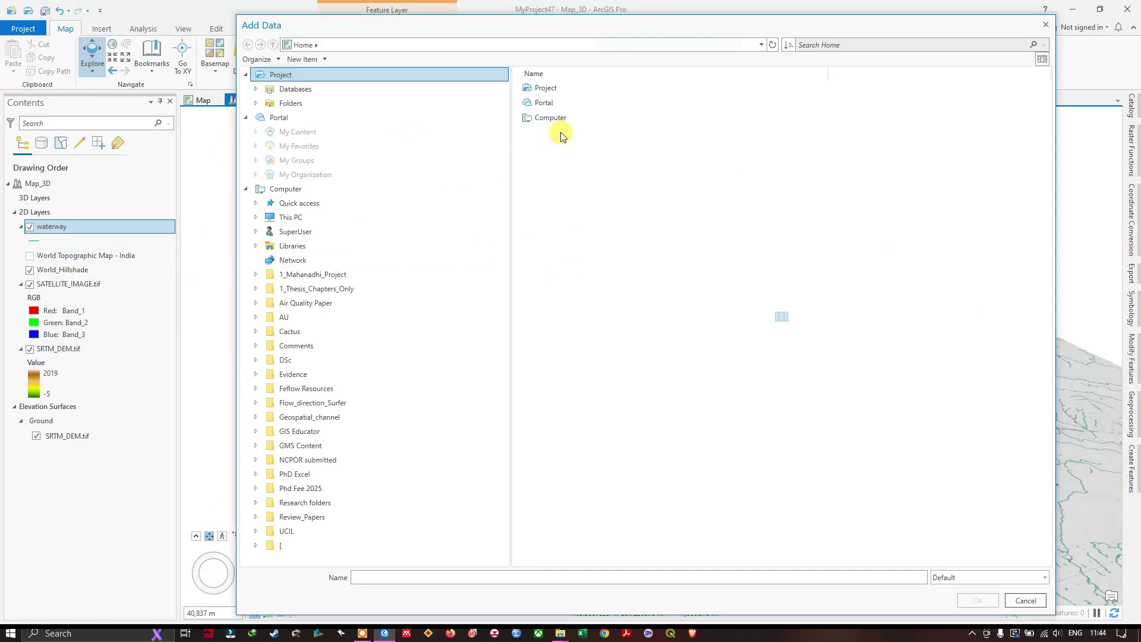
click(579, 102)
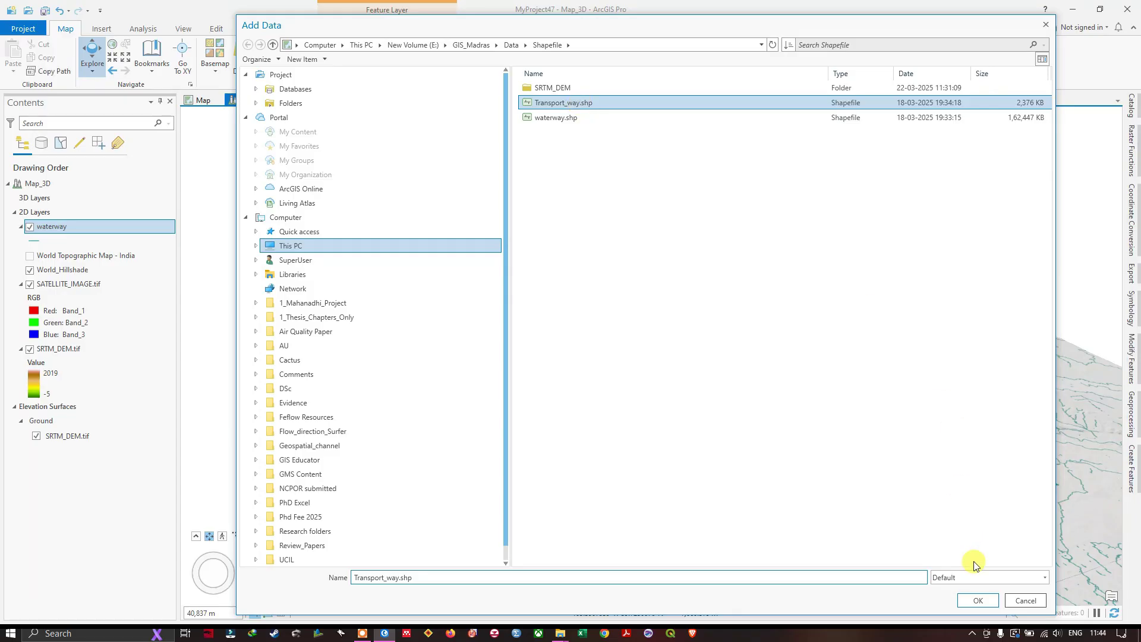
click(979, 600)
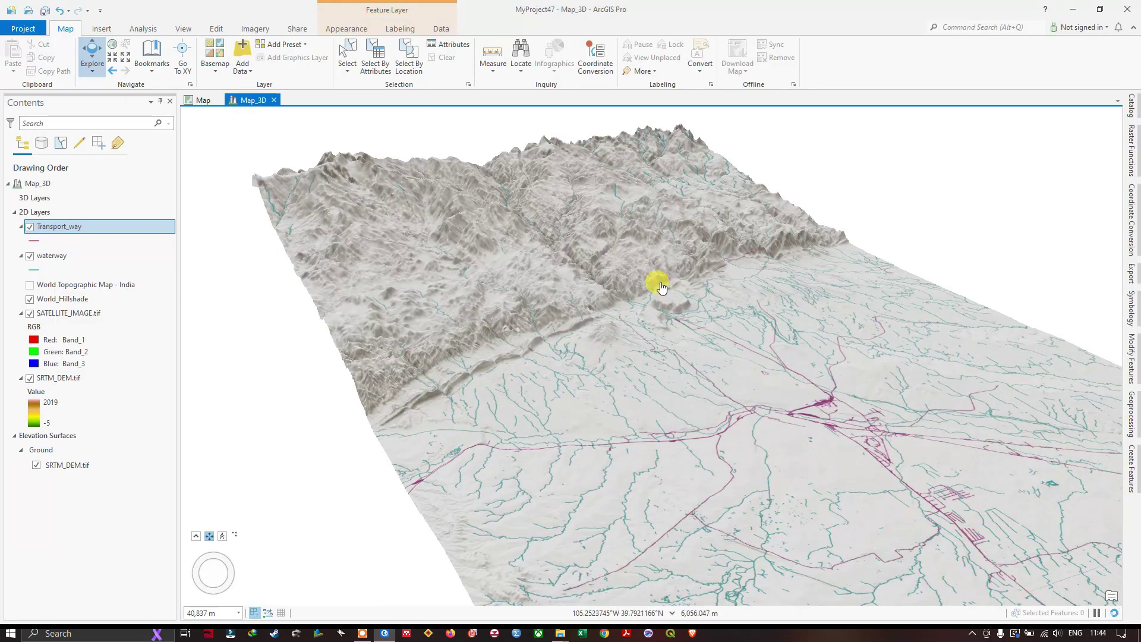
click(29, 256)
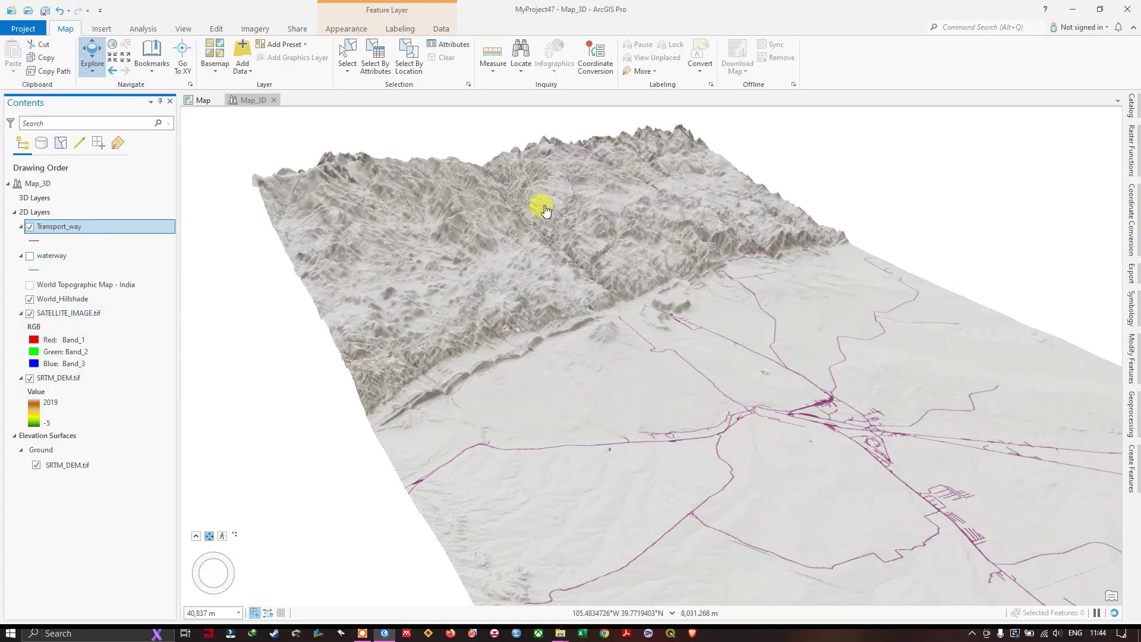
Step: Hide World_Hillshade to reveal the satellite imagery, and toggle Transport_way off and back on
scroll(540, 198, up, 4)
scroll(628, 233, up, 6)
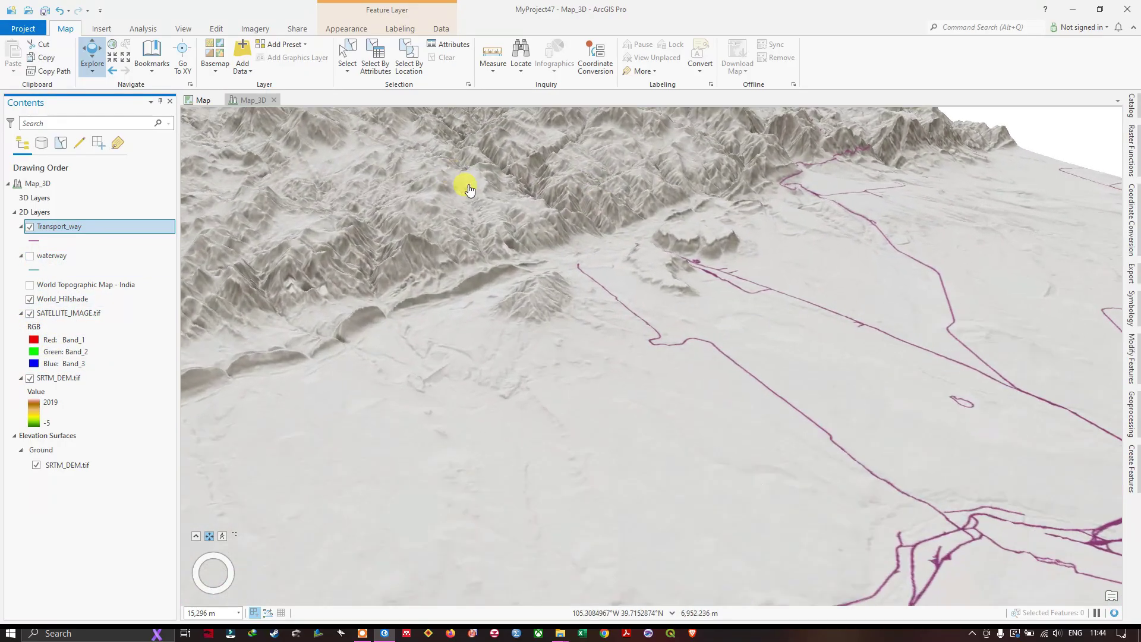
scroll(473, 311, down, 4)
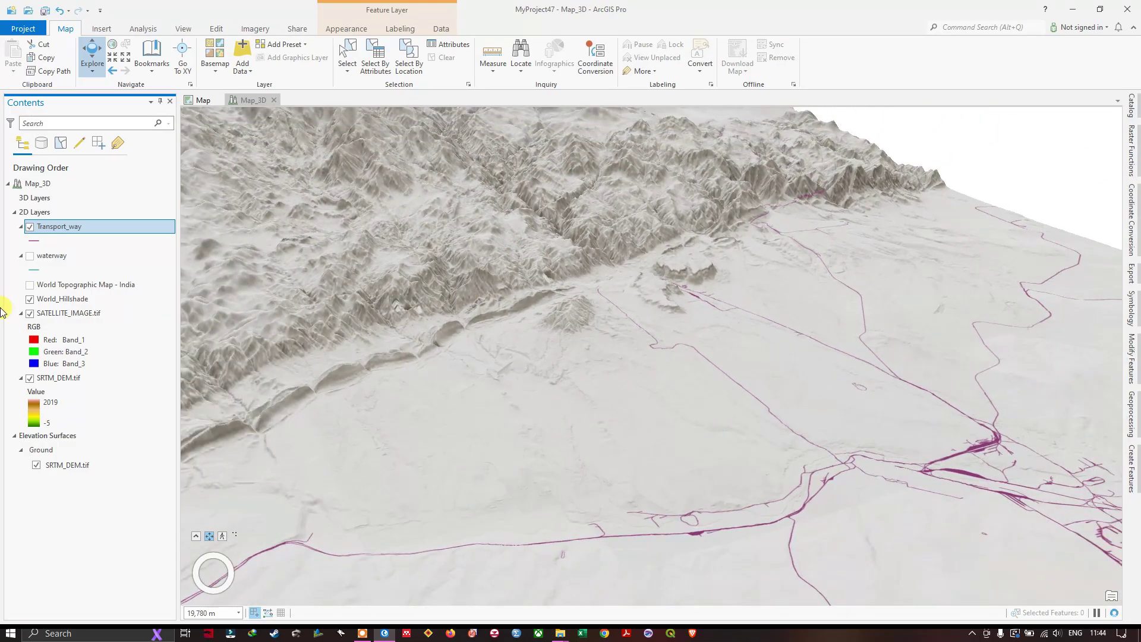
click(36, 309)
click(30, 299)
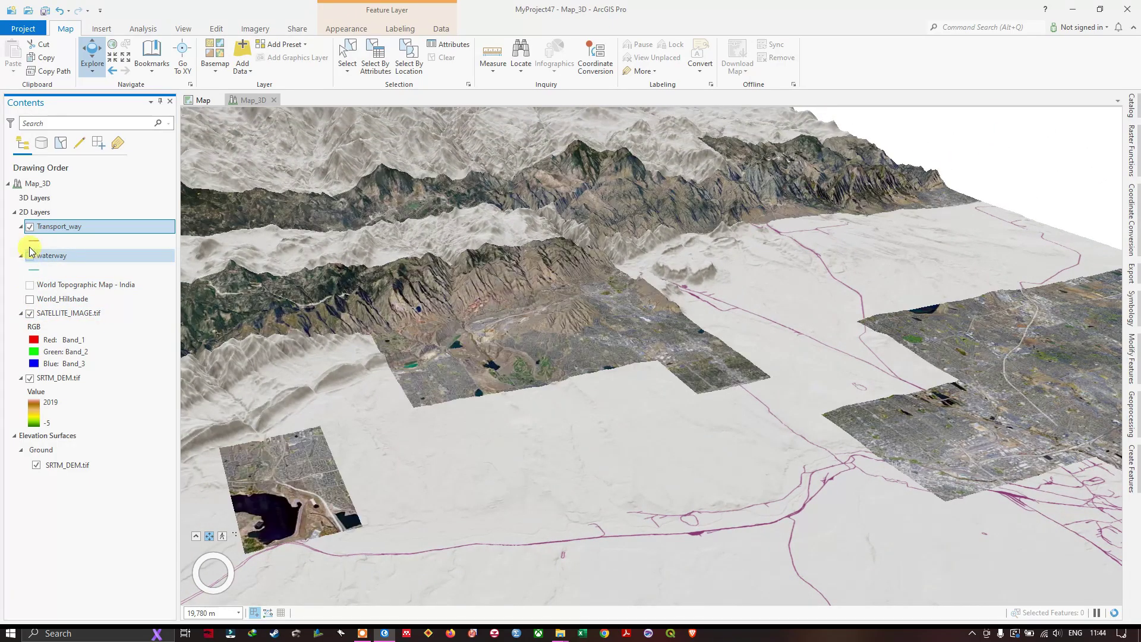
click(30, 227)
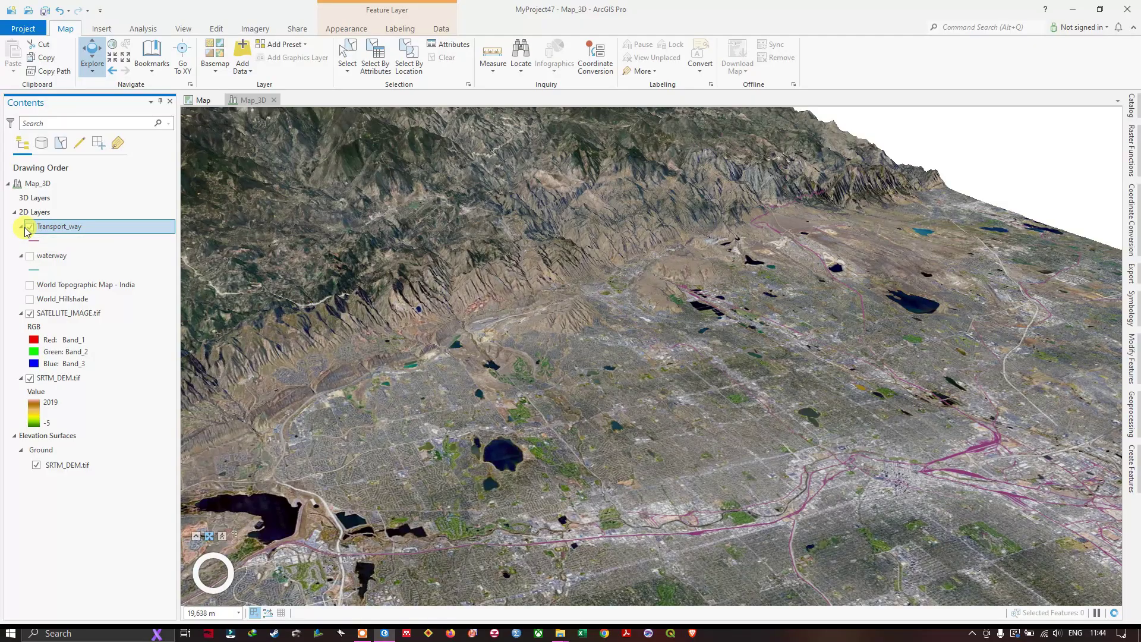
Step: Zoom out and orbit to frame the whole satellite-draped terrain block at an oblique angle
drag(711, 272, 734, 290)
scroll(734, 290, down, 6)
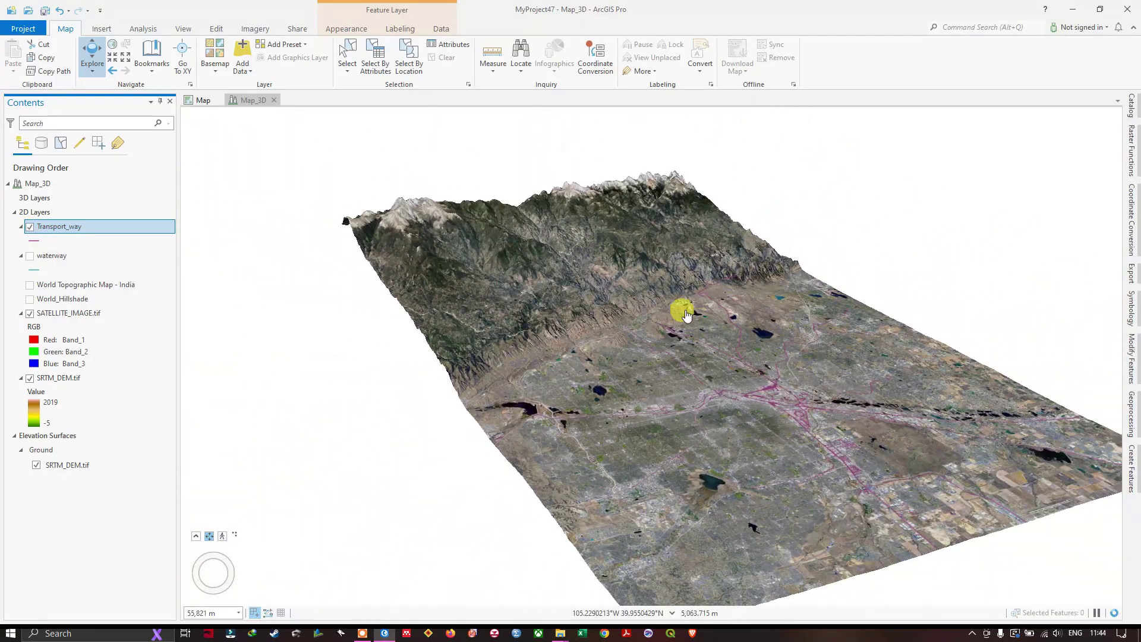
drag(634, 361, 586, 341)
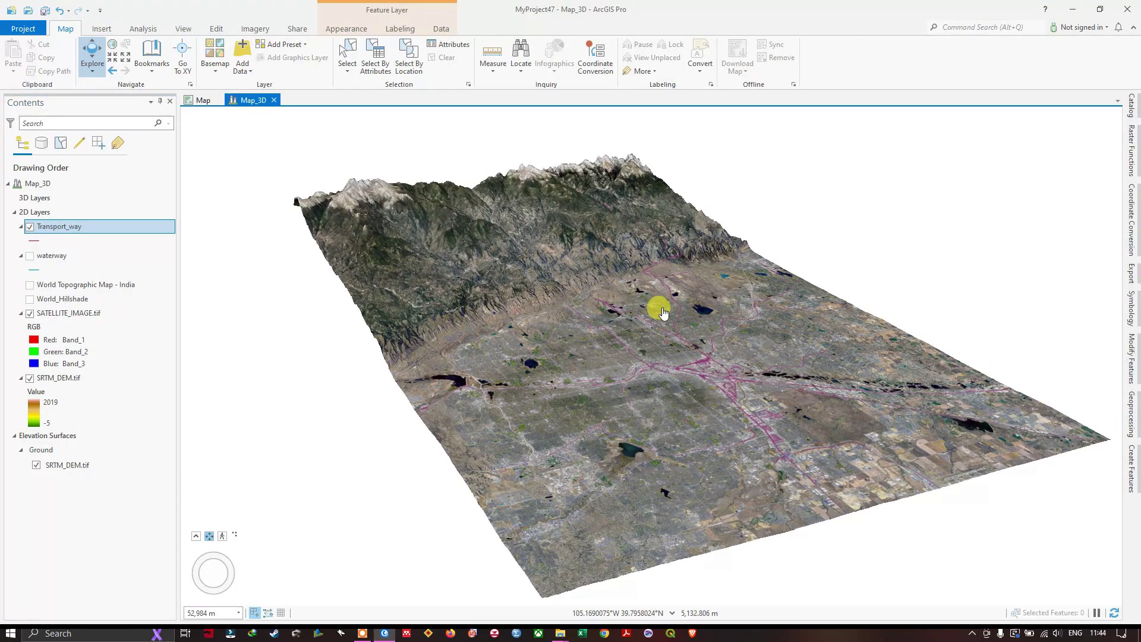
drag(833, 354, 826, 349)
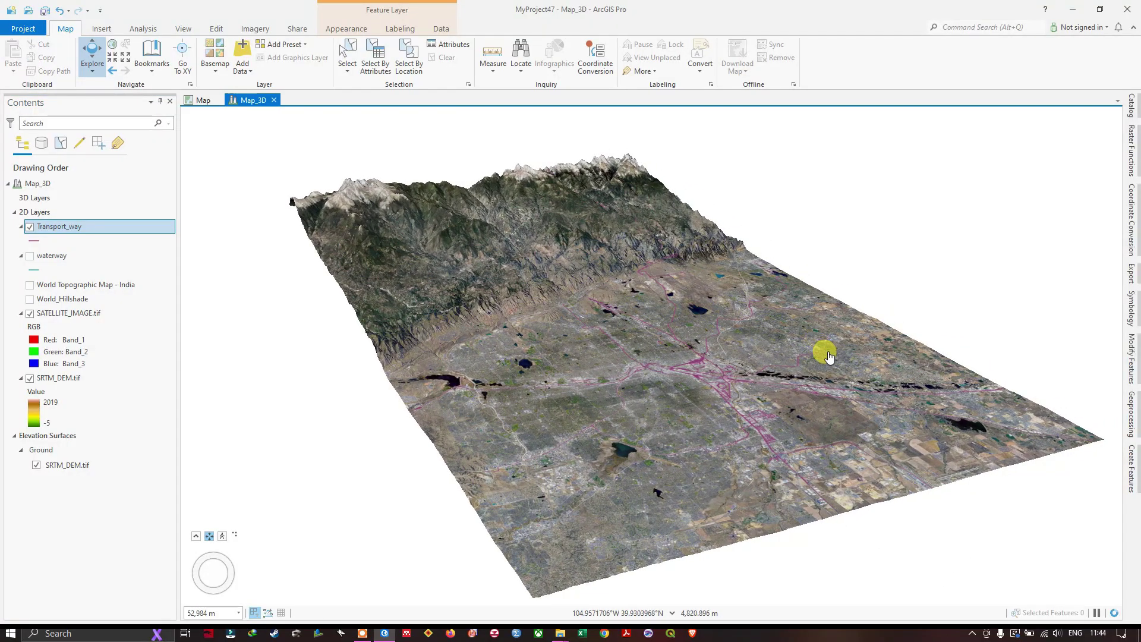
mouse_move(828, 352)
middle_down()
mouse_move(853, 327)
mouse_move(820, 330)
middle_up()
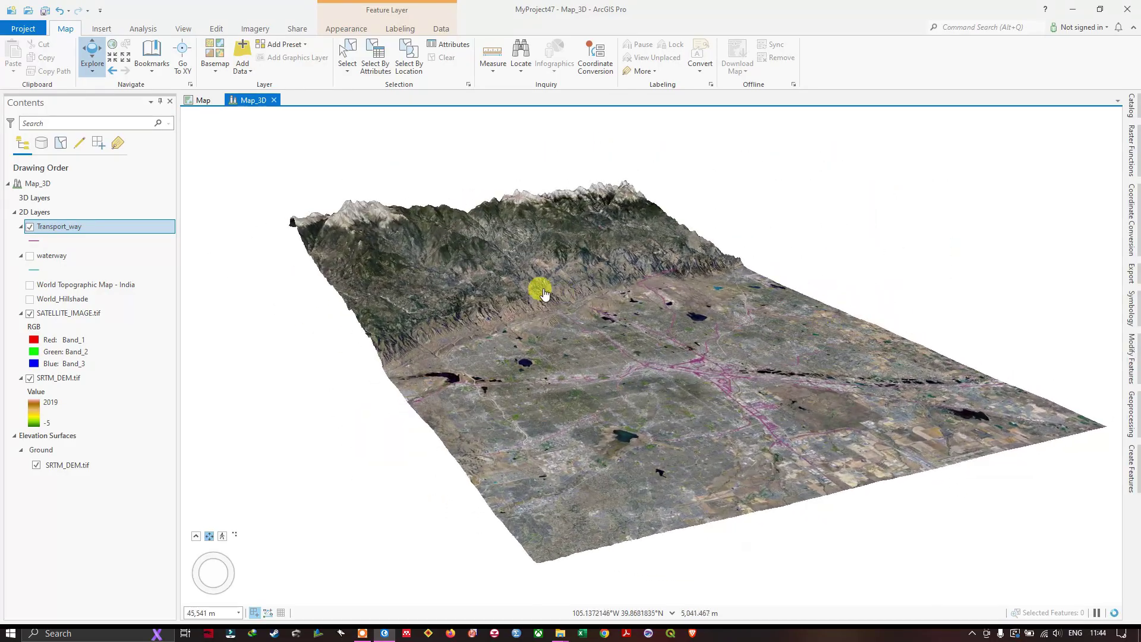
scroll(524, 289, up, 2)
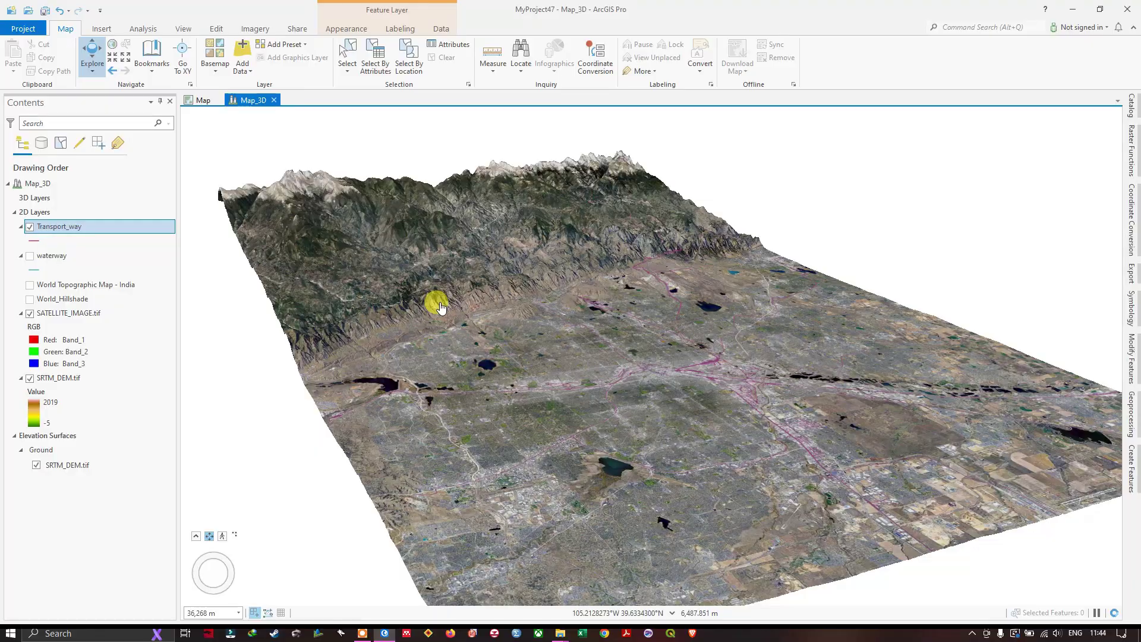
drag(434, 293, 420, 295)
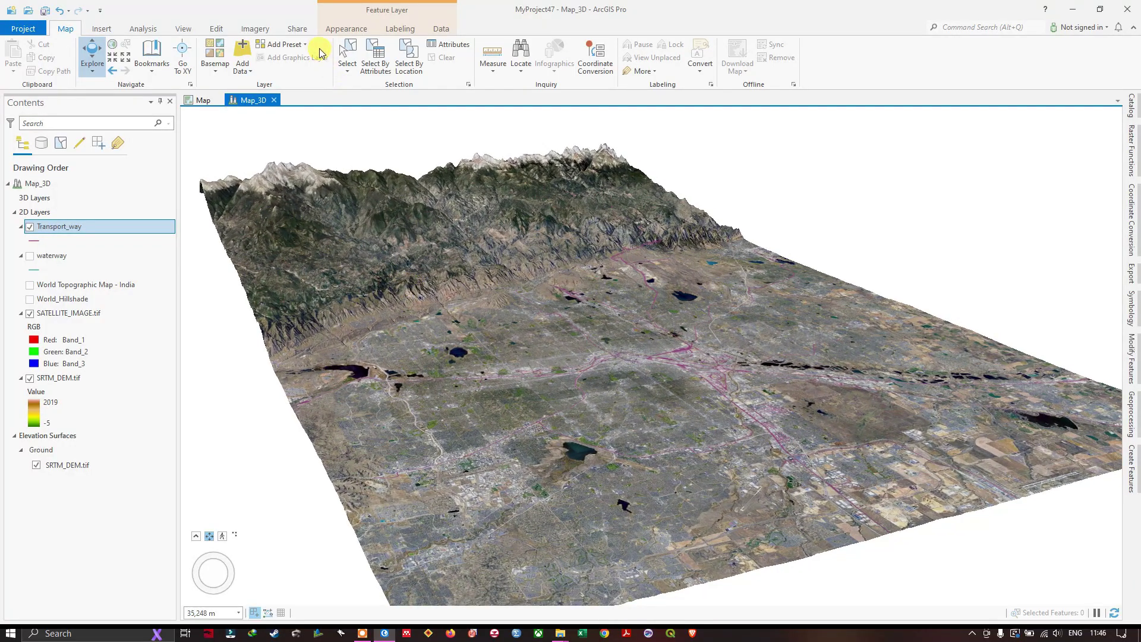
Step: Export the scene as a JPEG at 1584 × 839 pixels, overwriting Map_3D.jpg
click(297, 29)
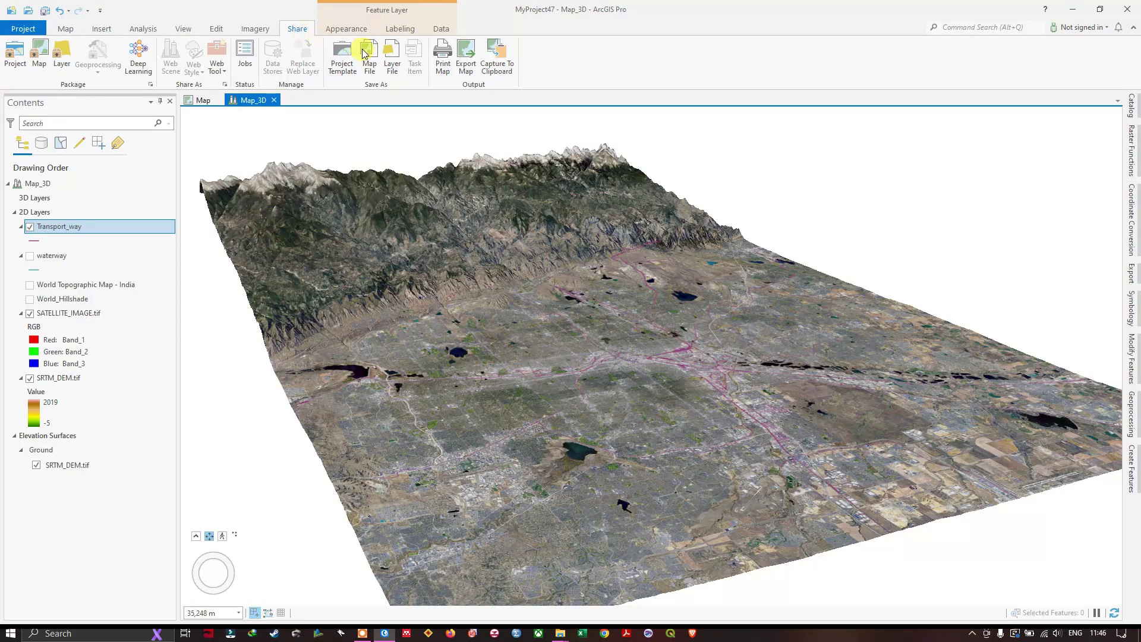
click(470, 66)
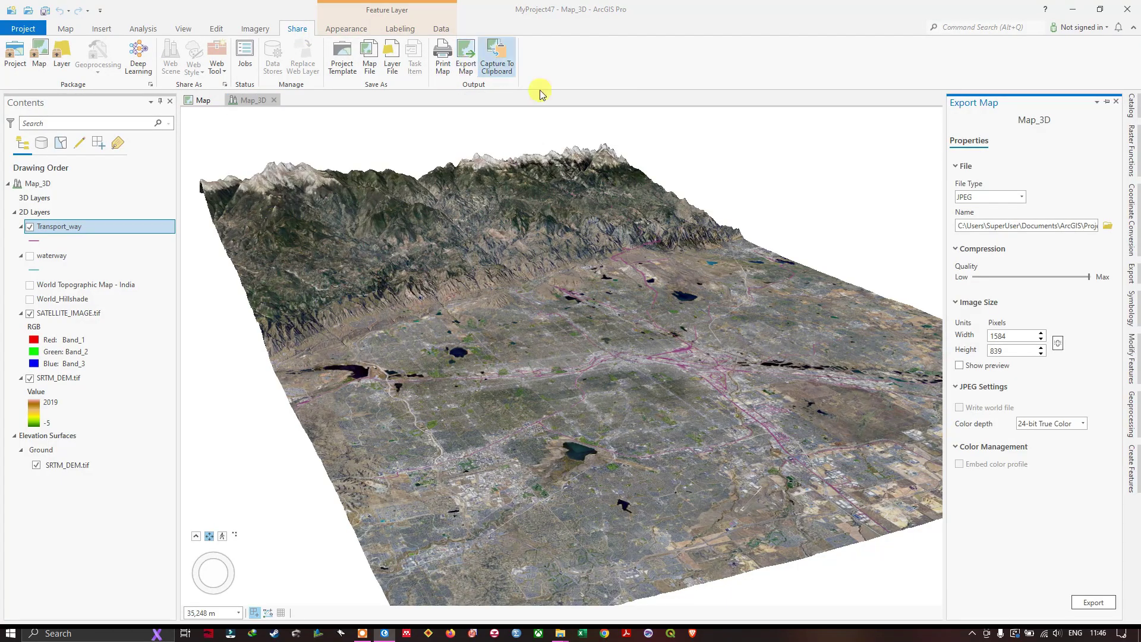
click(1021, 198)
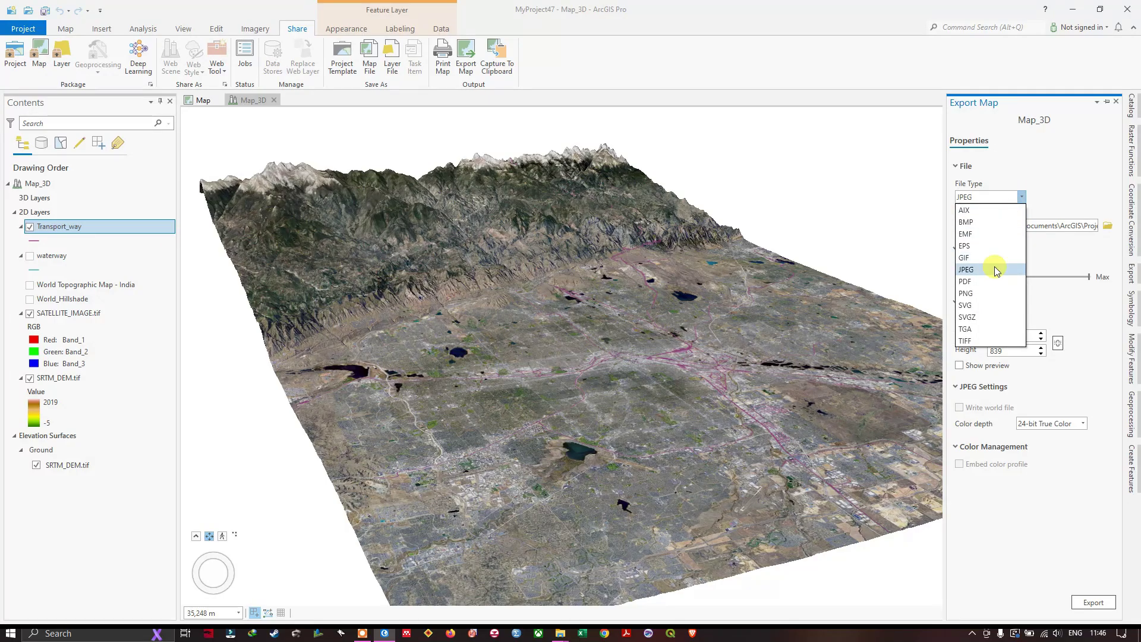
click(991, 270)
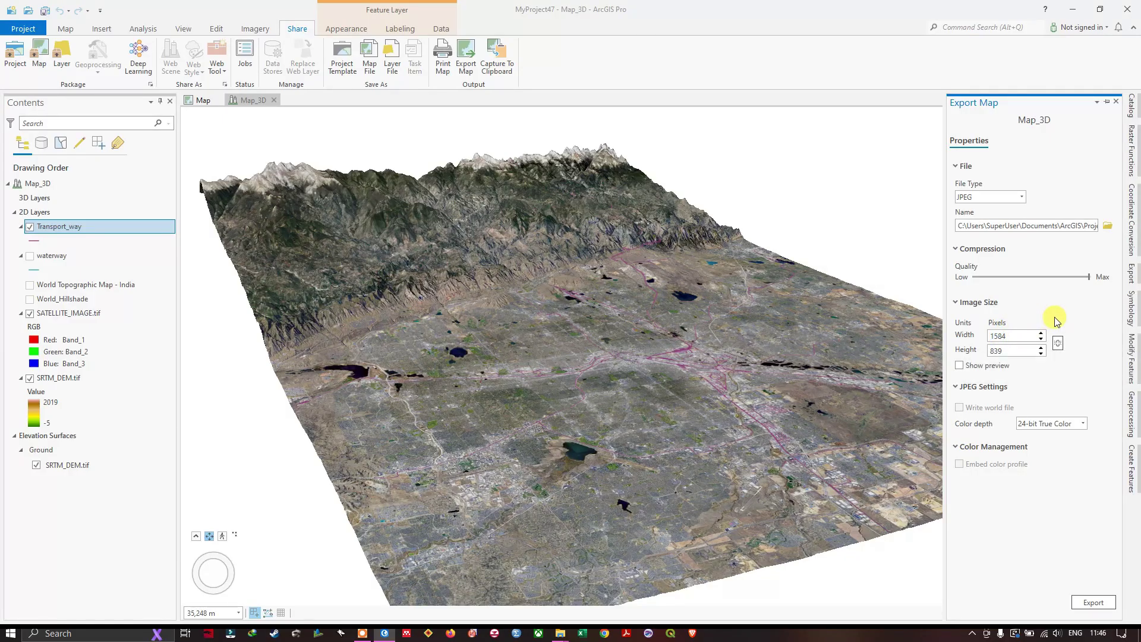
click(1006, 344)
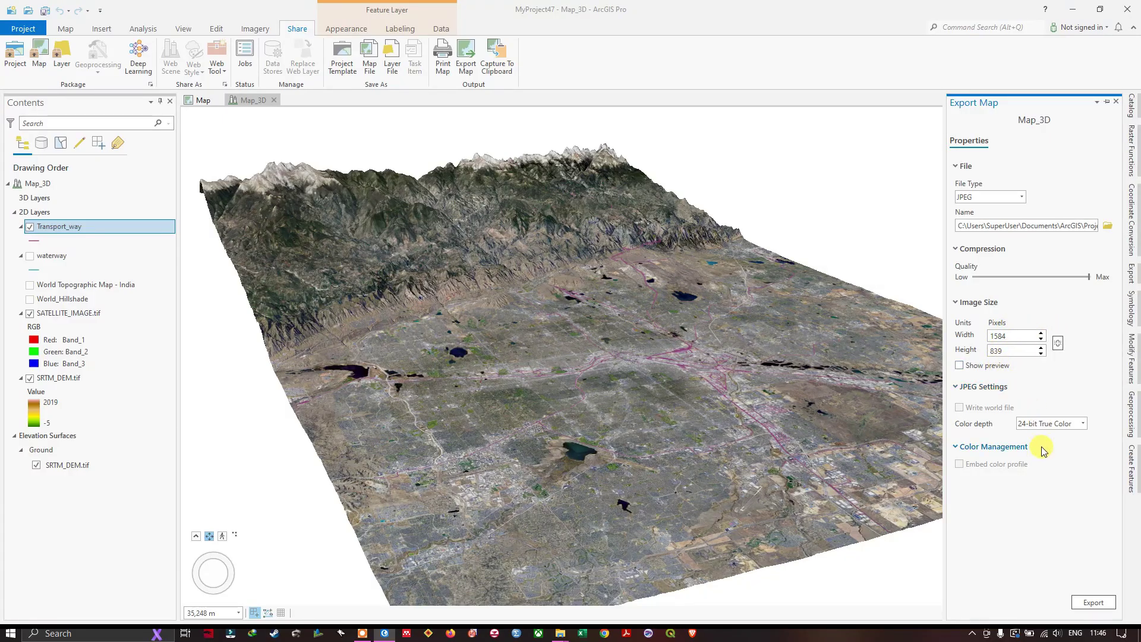
click(1093, 601)
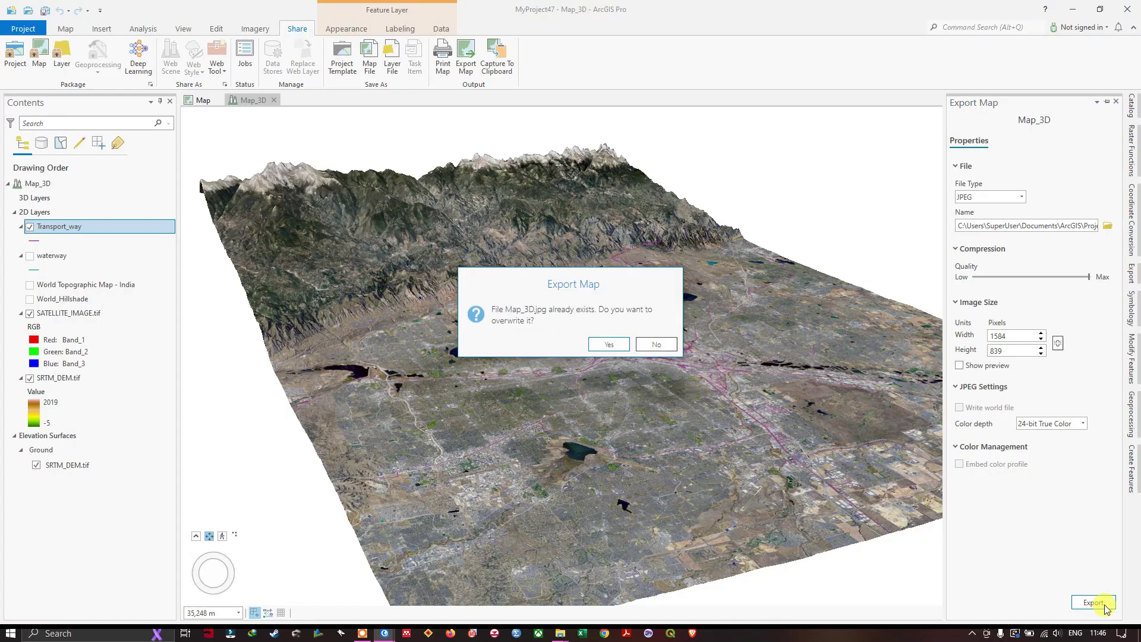
click(609, 345)
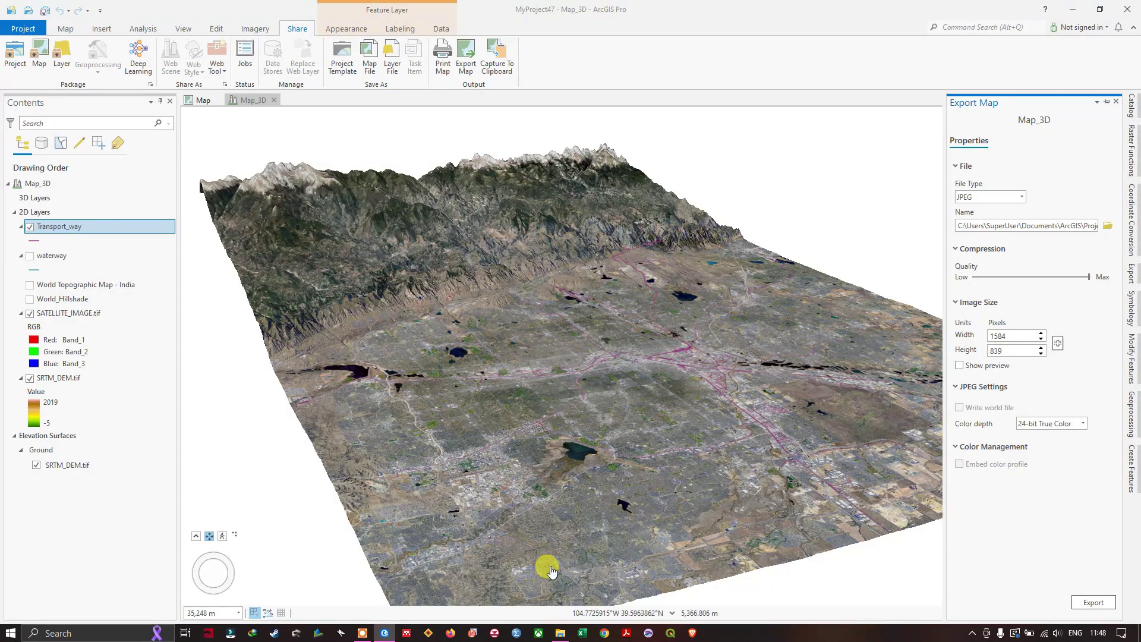
Step: Open Map_3D.jpg in Photos, maximize and zoom to inspect it, then return to ArcGIS Pro
click(560, 632)
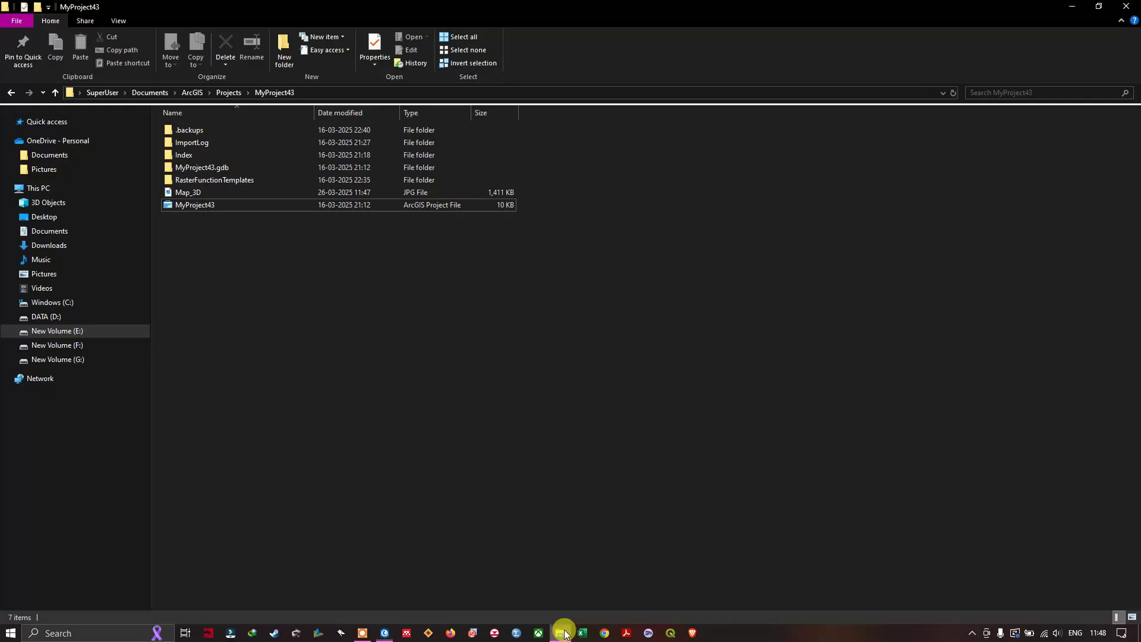
double_click(189, 192)
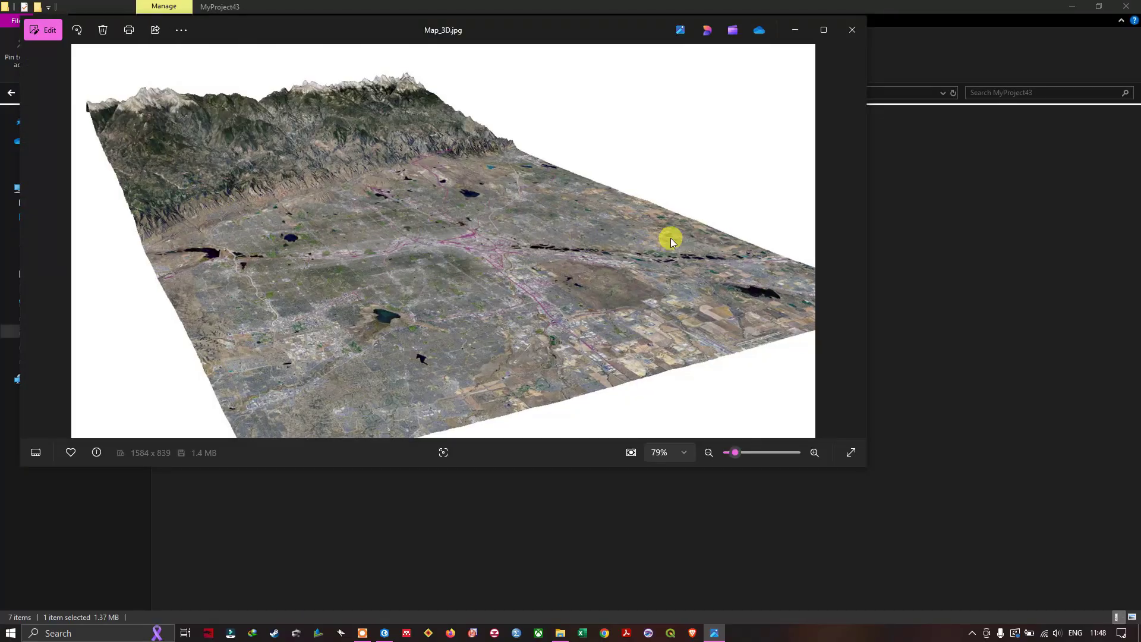
click(819, 26)
scroll(214, 186, up, 5)
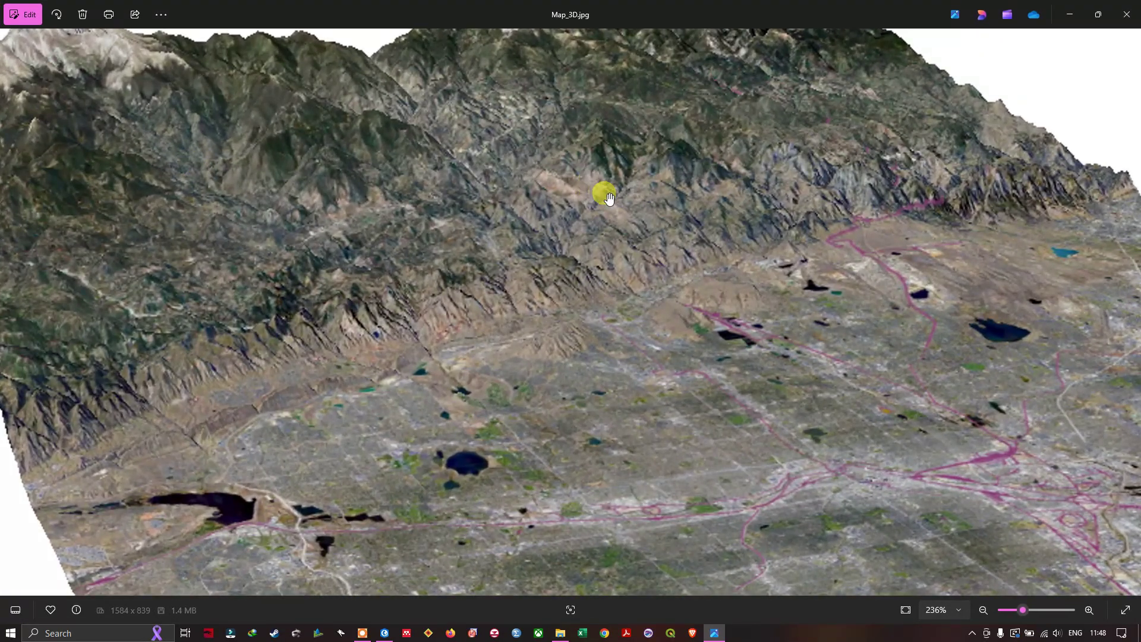
scroll(604, 190, up, 2)
scroll(616, 191, down, 2)
scroll(578, 205, down, 5)
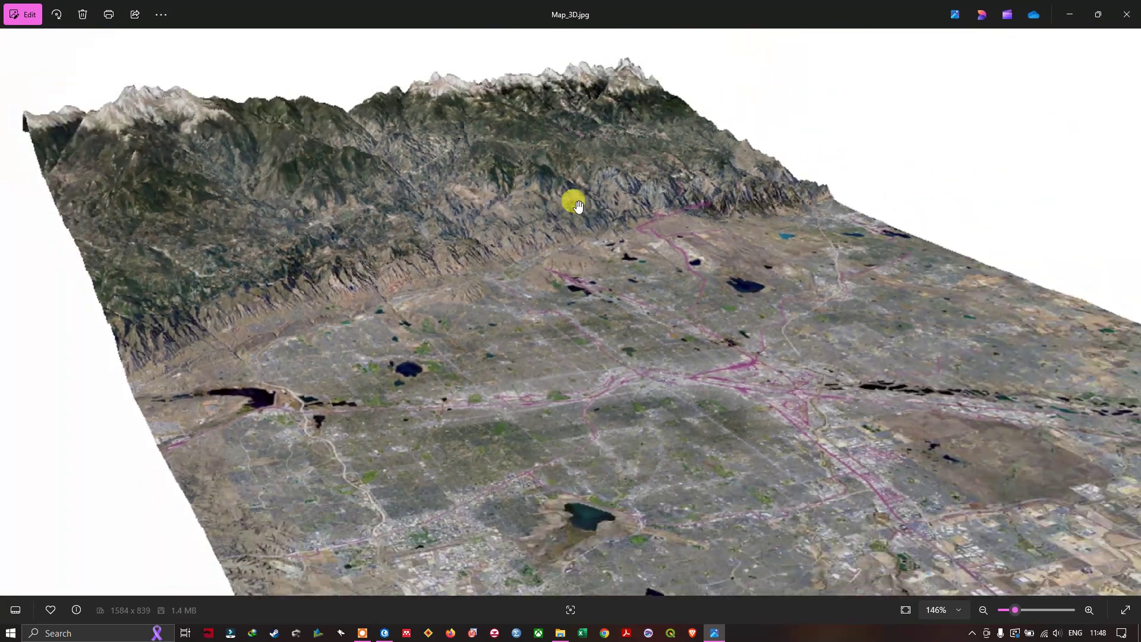
scroll(369, 283, up, 6)
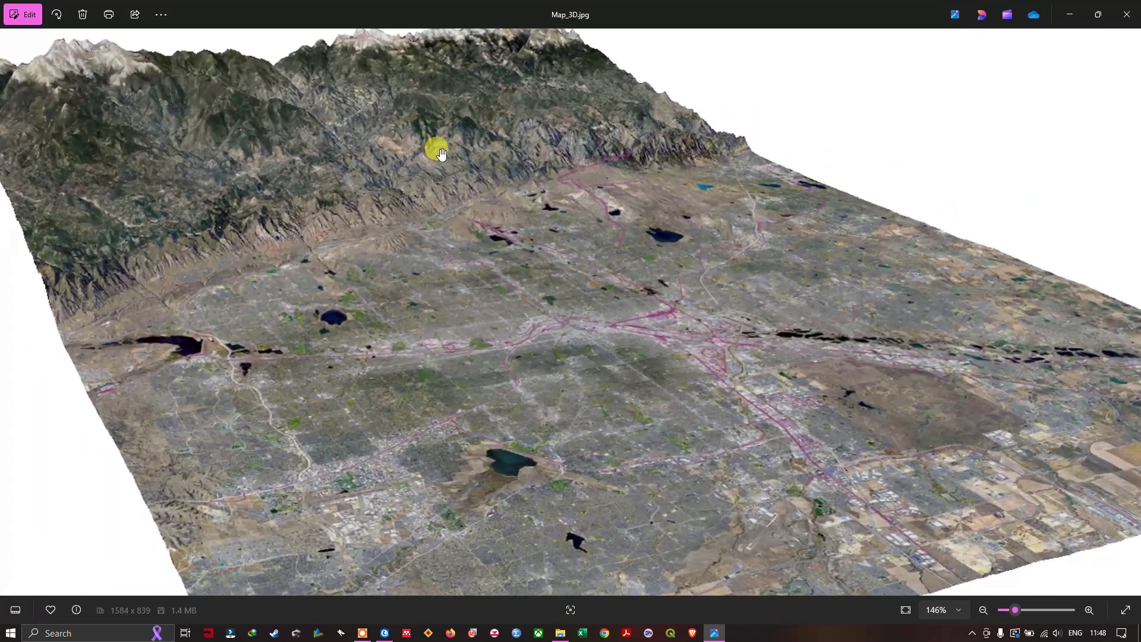
scroll(458, 160, down, 4)
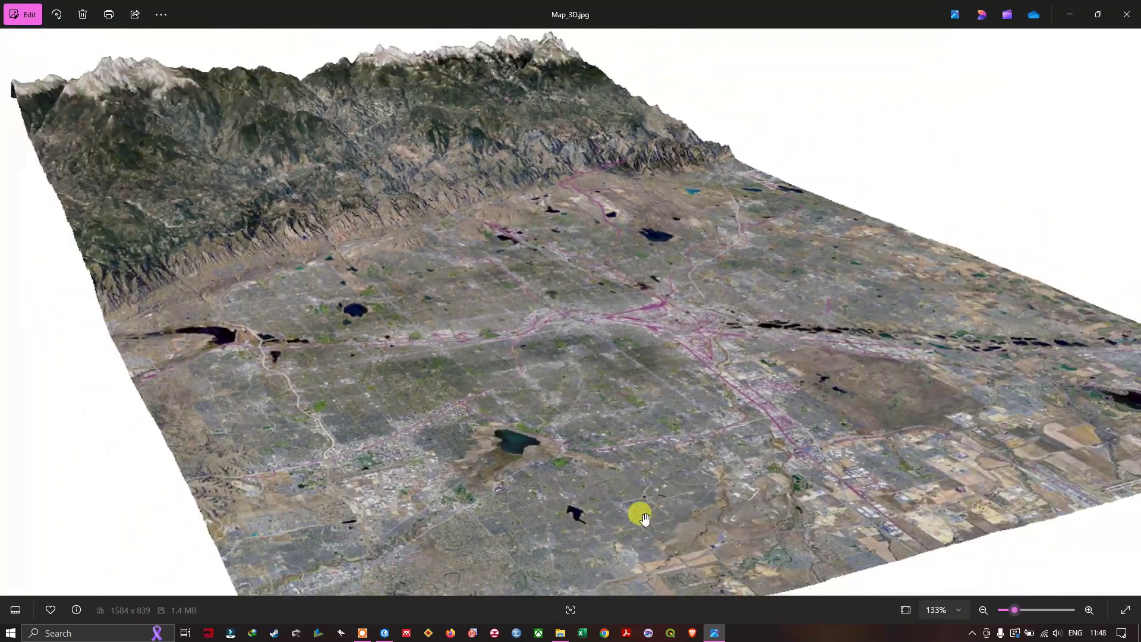
key(alt+Tab)
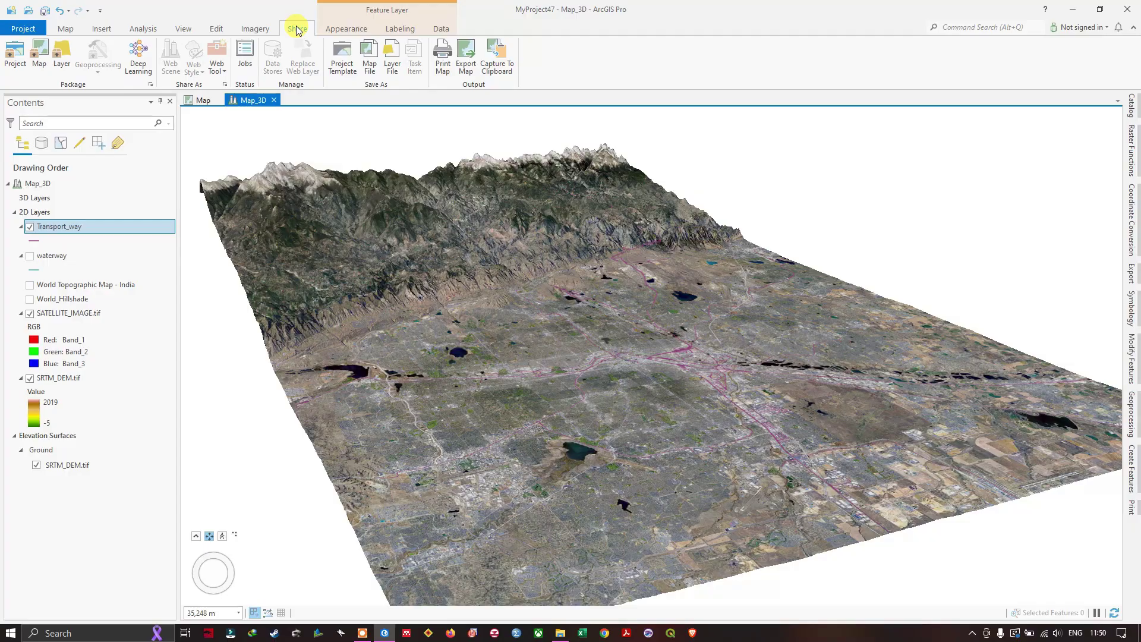
Step: Print the scene with Microsoft Print to PDF, saving it as 'maps 3d' in GIS_Madras\Data
click(444, 54)
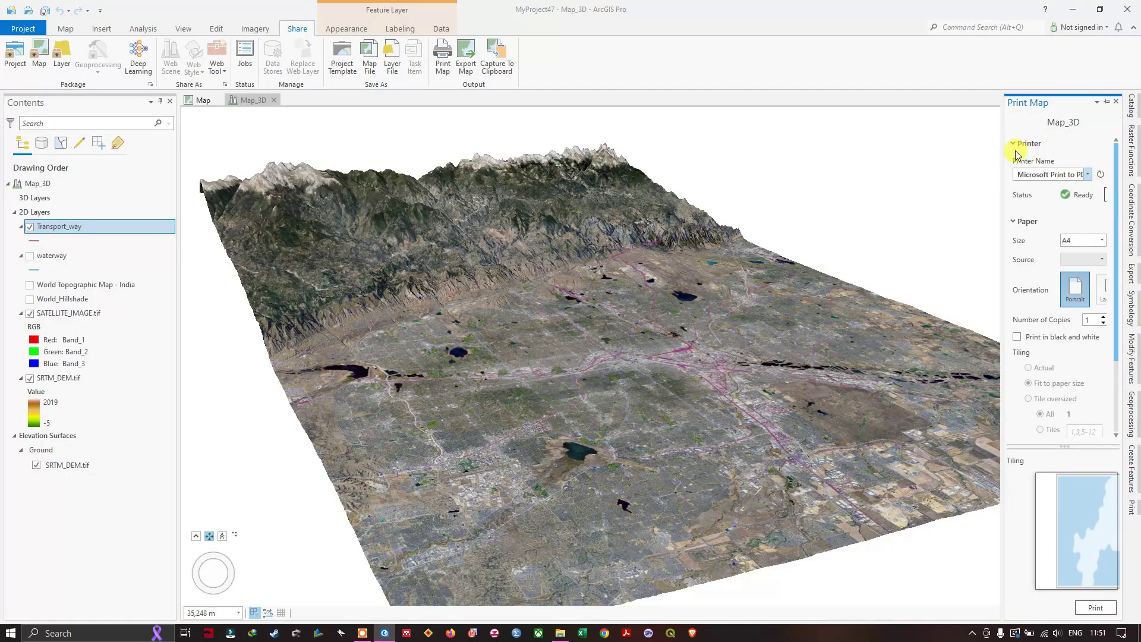
drag(1003, 154, 890, 157)
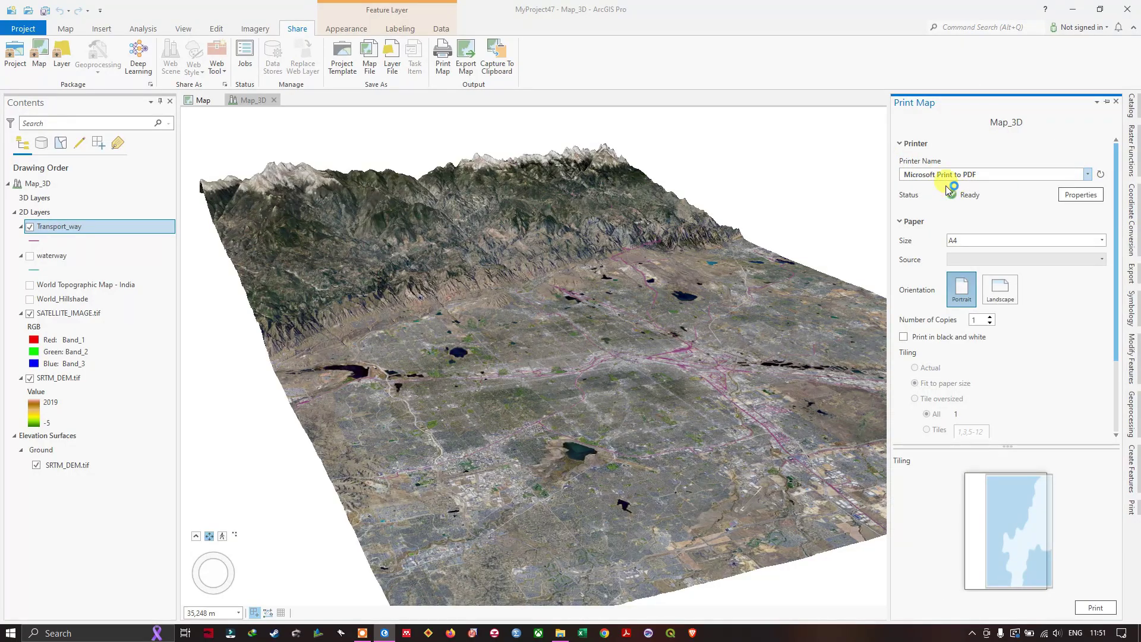
click(1081, 196)
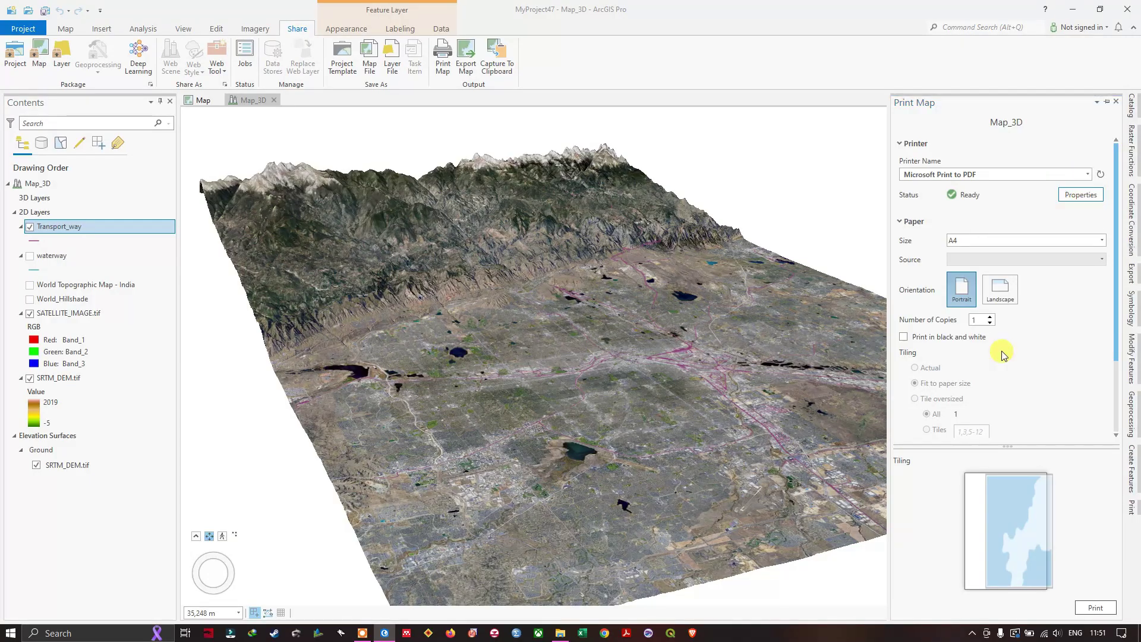
click(1102, 610)
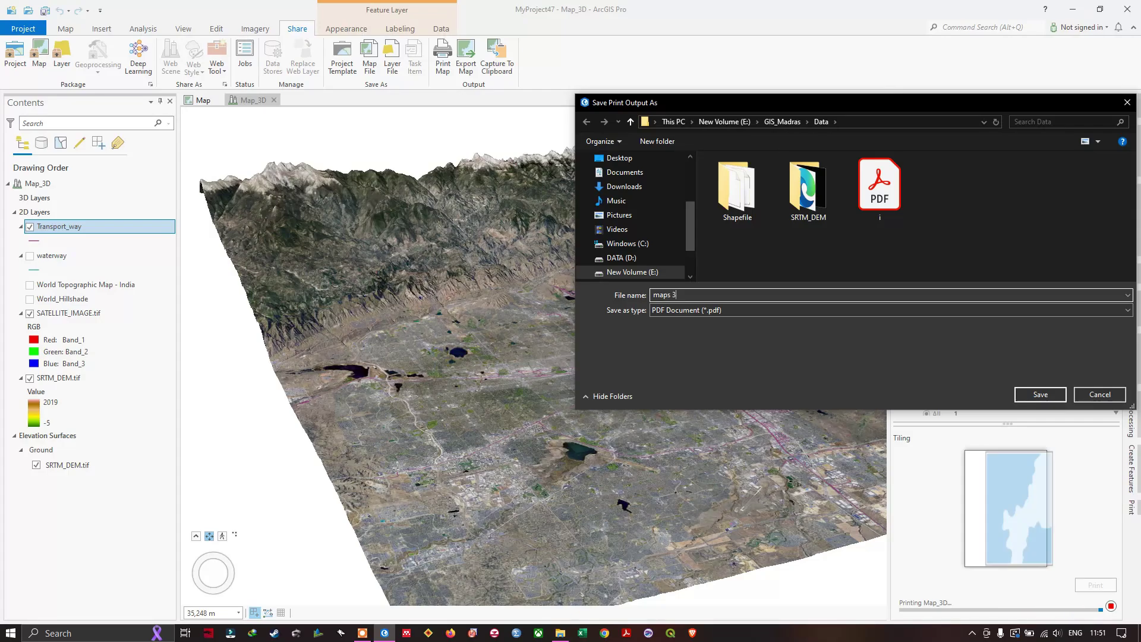
click(1034, 395)
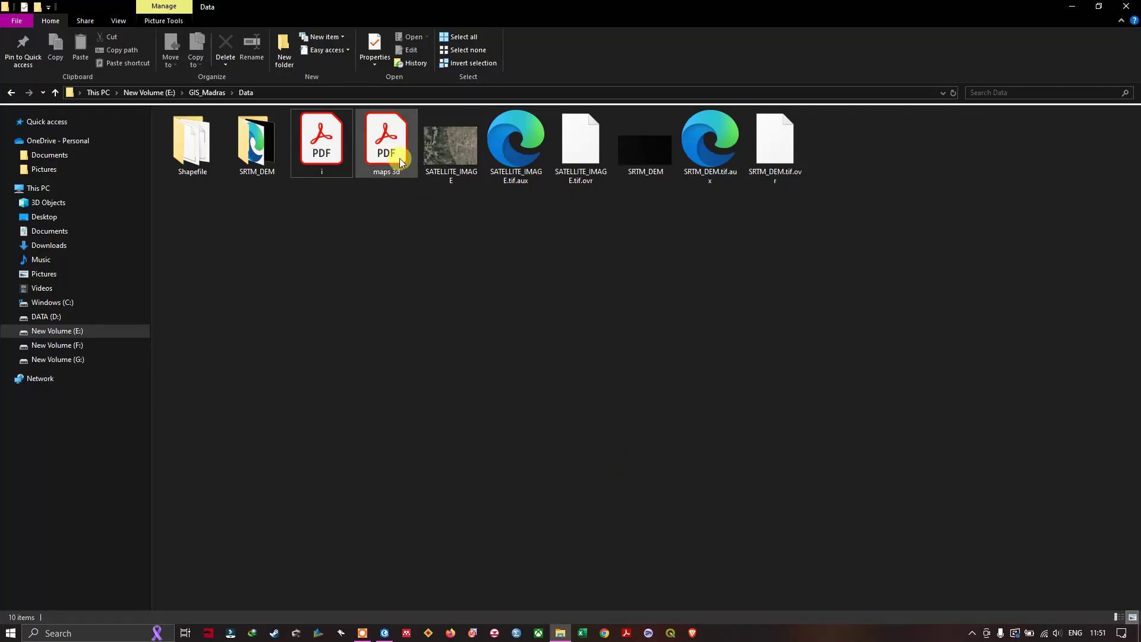
Step: Open maps 3d.pdf in Acrobat and zoom in and out over the printed terrain map
double_click(392, 157)
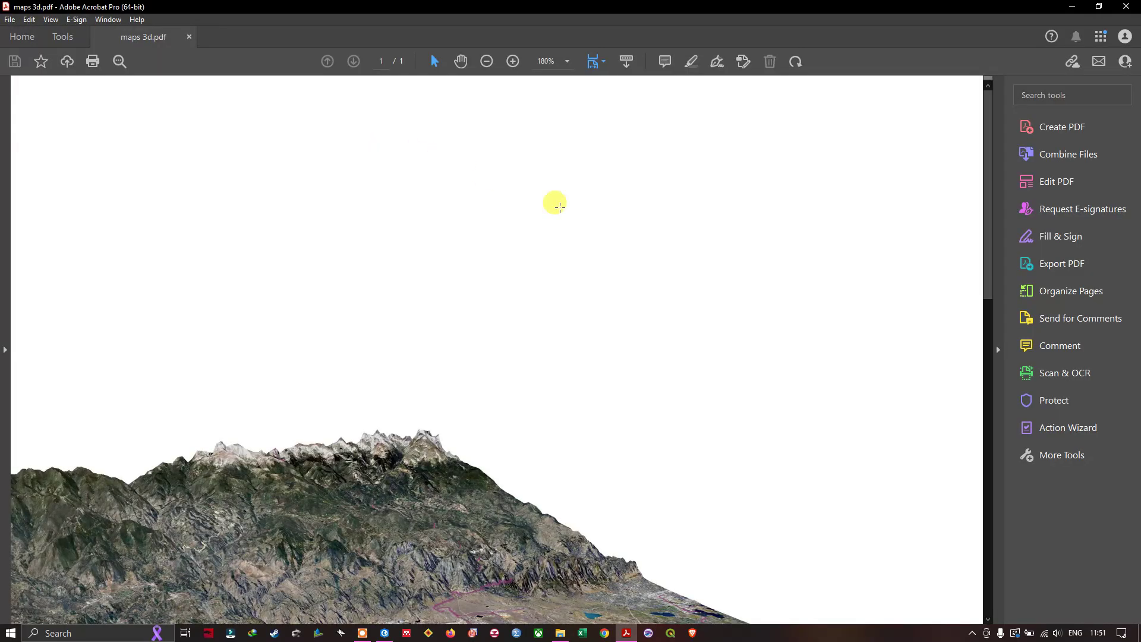
drag(553, 201, 621, 319)
key(ctrl+minus)
key(ctrl+minus)
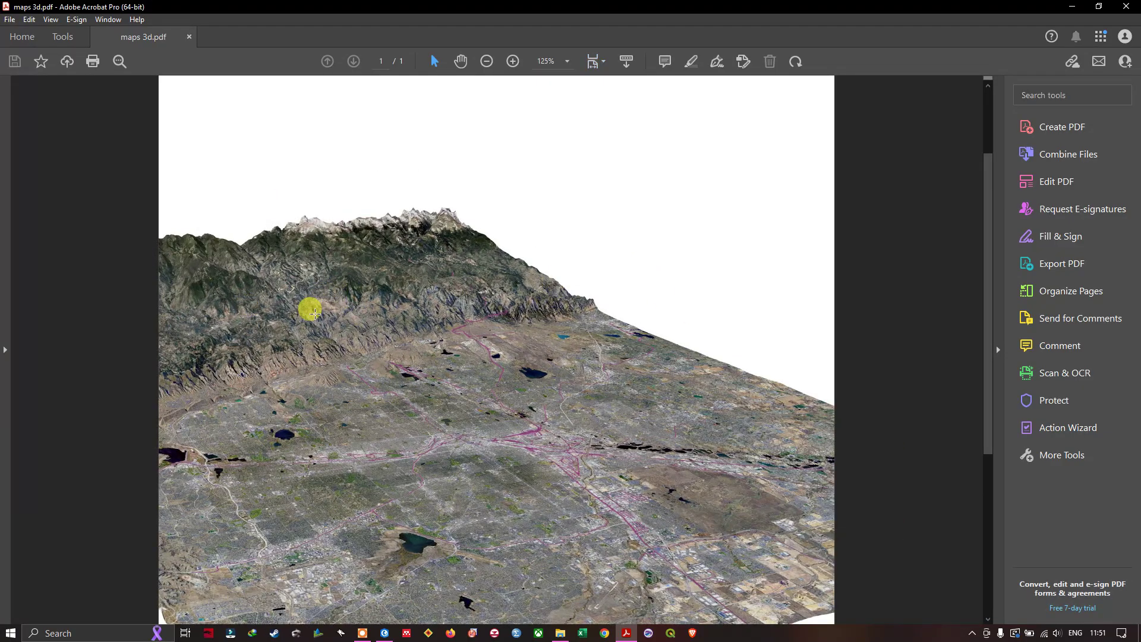
key(ctrl+2)
scroll(307, 315, up, 3)
ctrl+scroll(365, 476, up, 4)
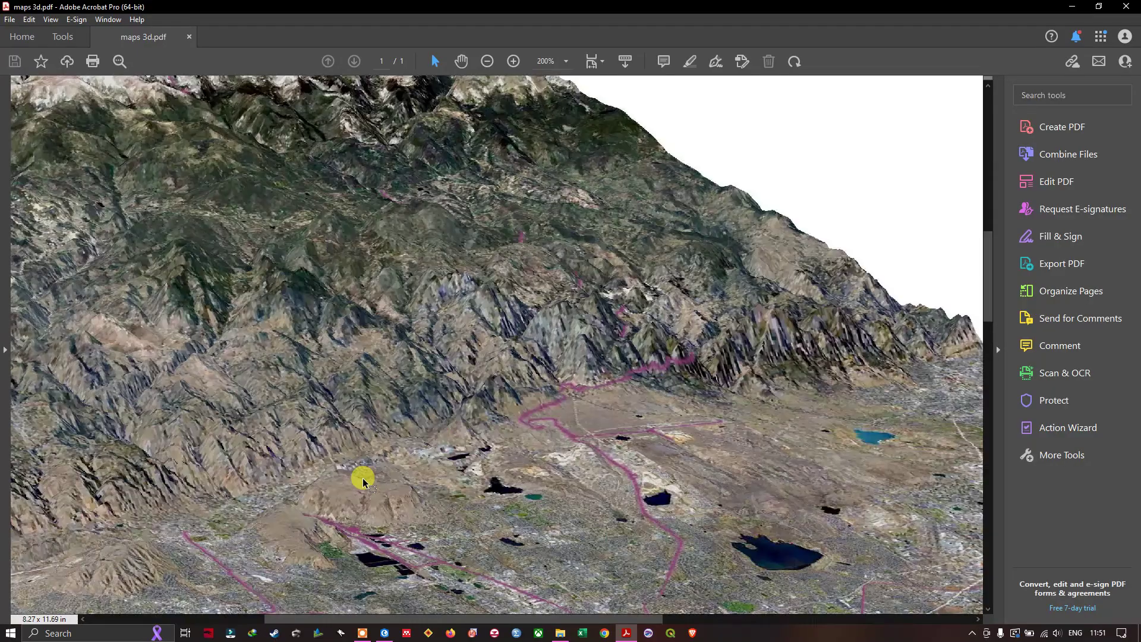
ctrl+scroll(516, 262, down, 4)
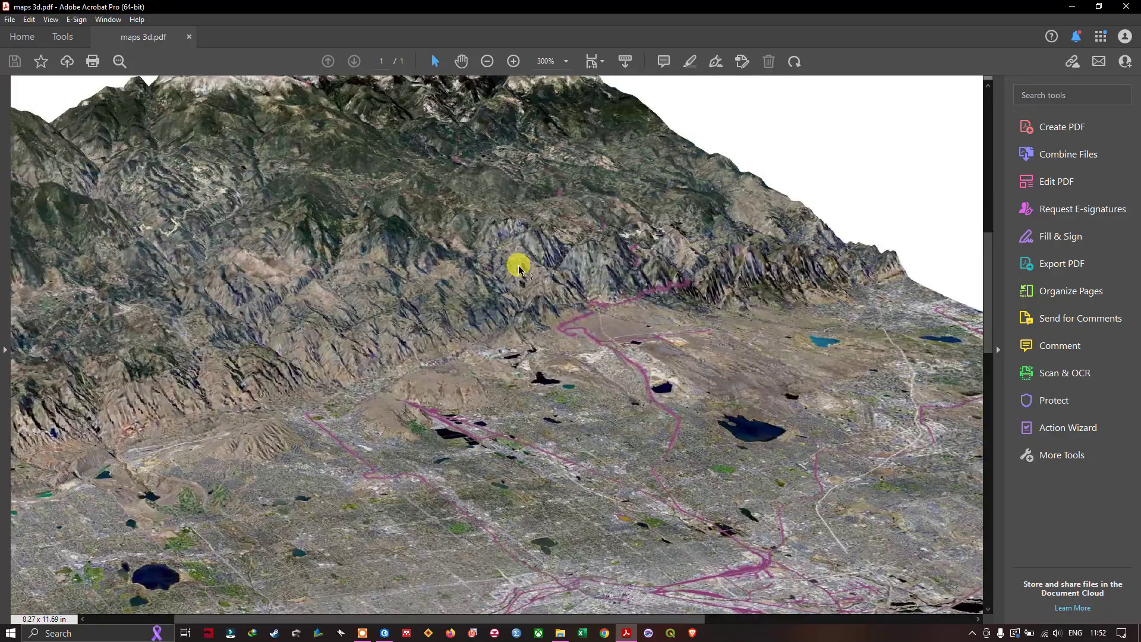
ctrl+scroll(386, 289, down, 2)
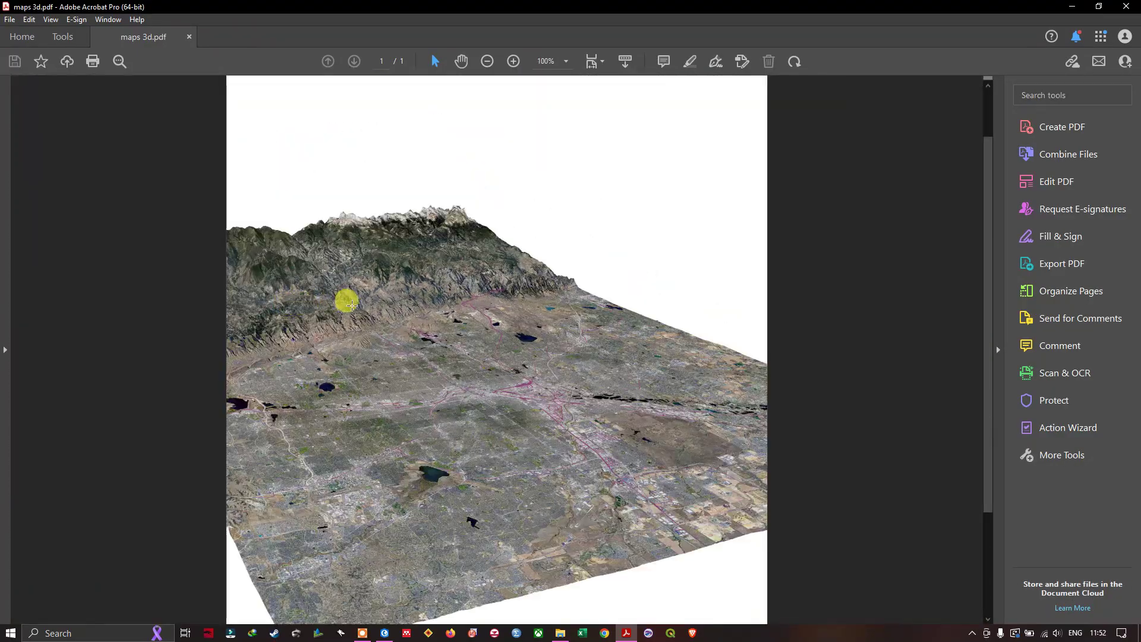
scroll(658, 299, down, 2)
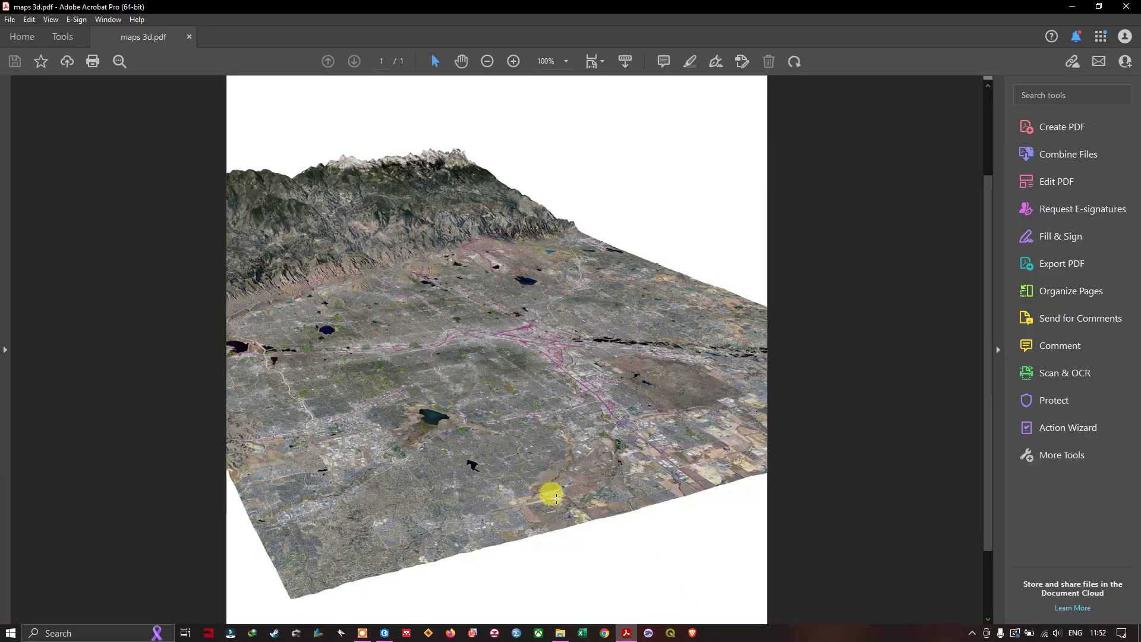